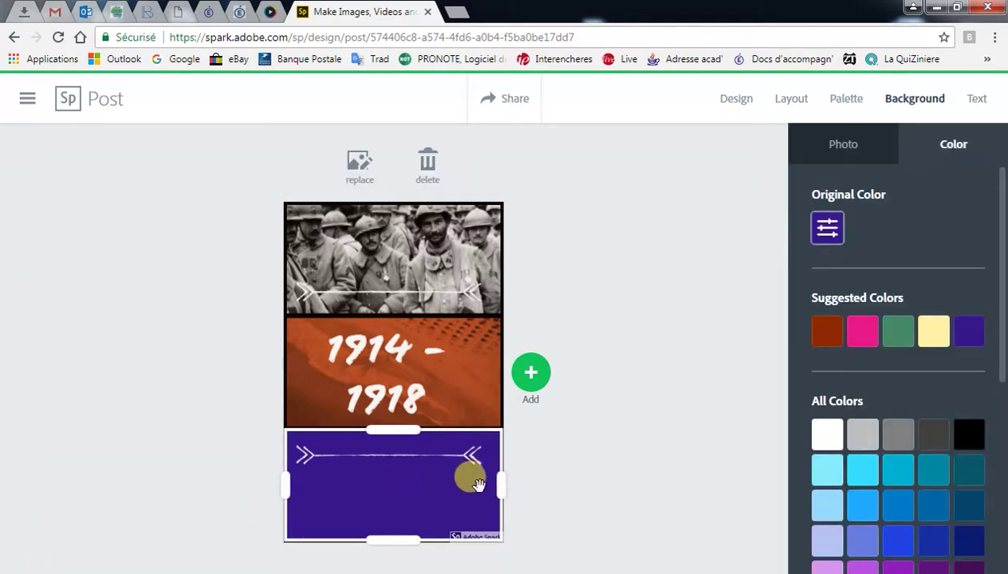
Try a turquoise fill in the bottom cell and upload the photo "A3 - OK" as its background
click(933, 335)
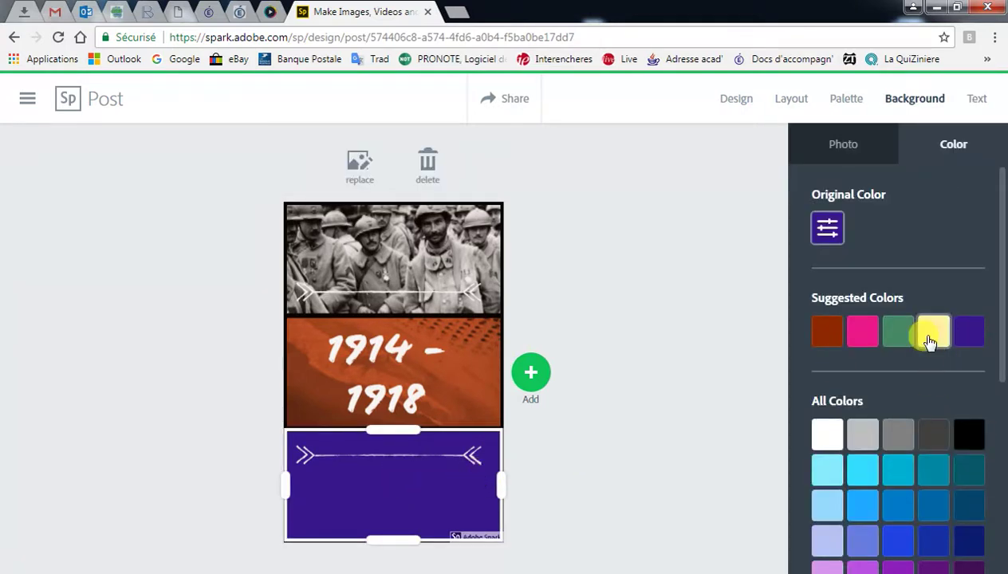
click(893, 467)
click(842, 147)
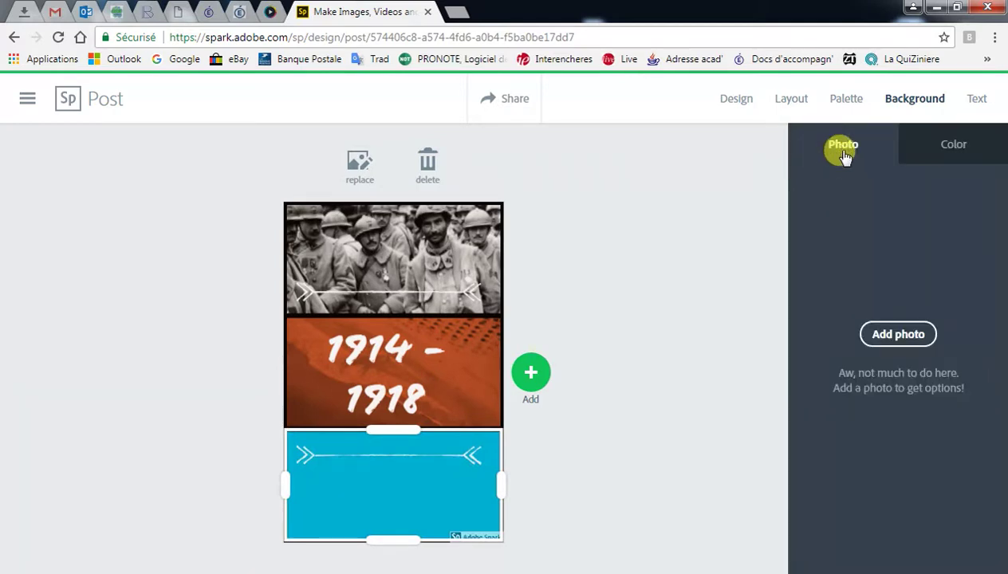
click(900, 336)
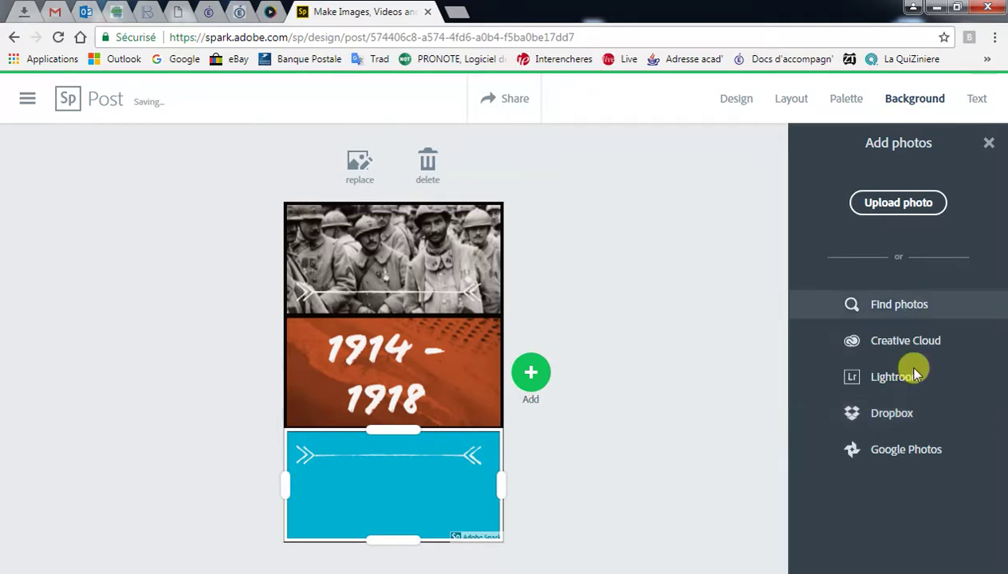
click(899, 204)
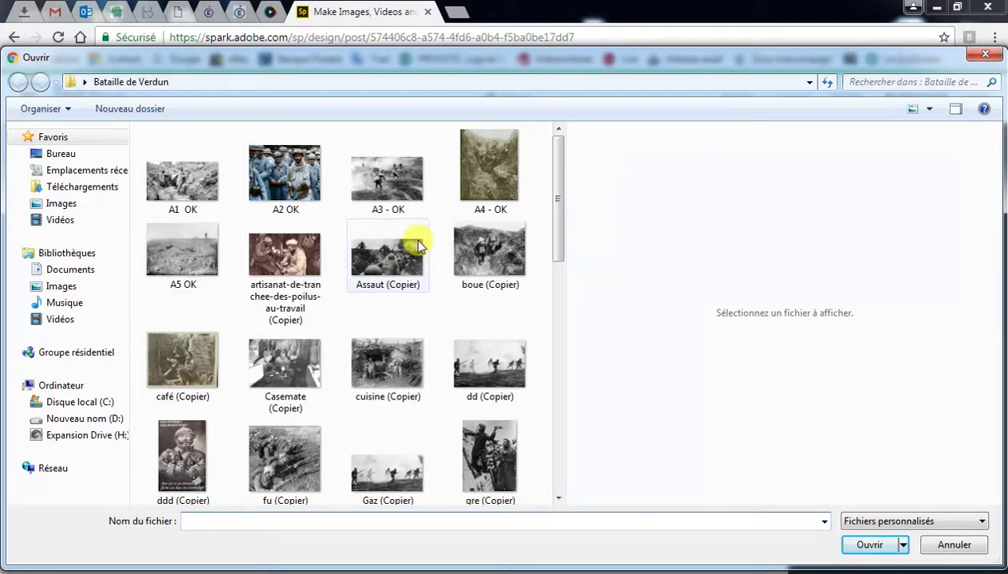
click(375, 173)
click(869, 546)
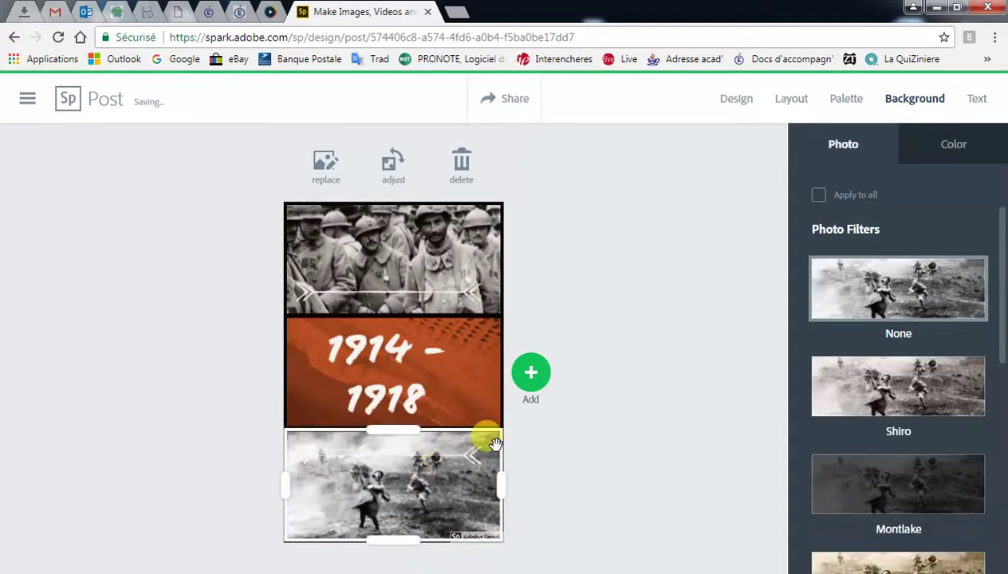
Preview the Montlake filter on the bottom photo and apply the Magnolia filter to it
click(868, 490)
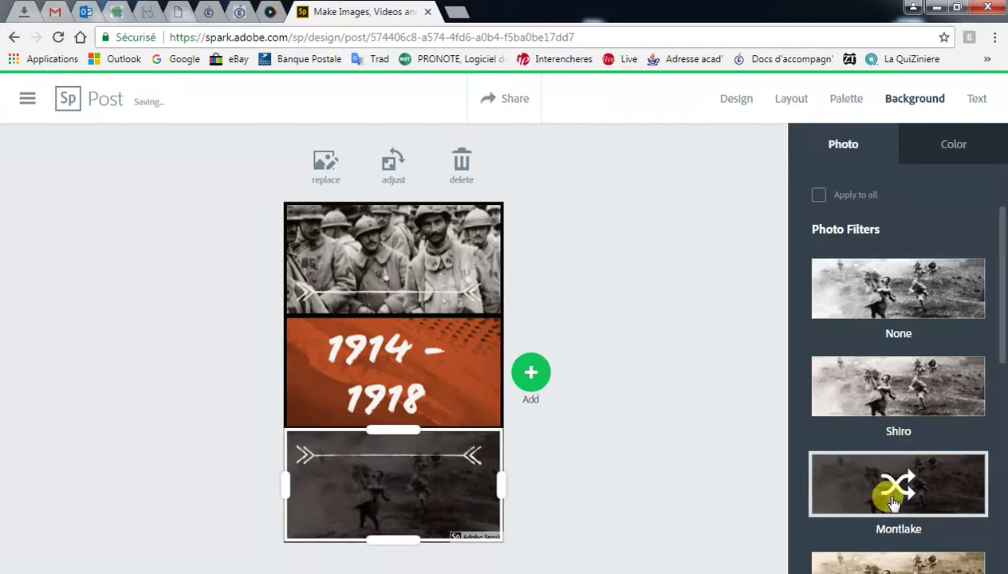
scroll(891, 478, down, 2)
click(897, 428)
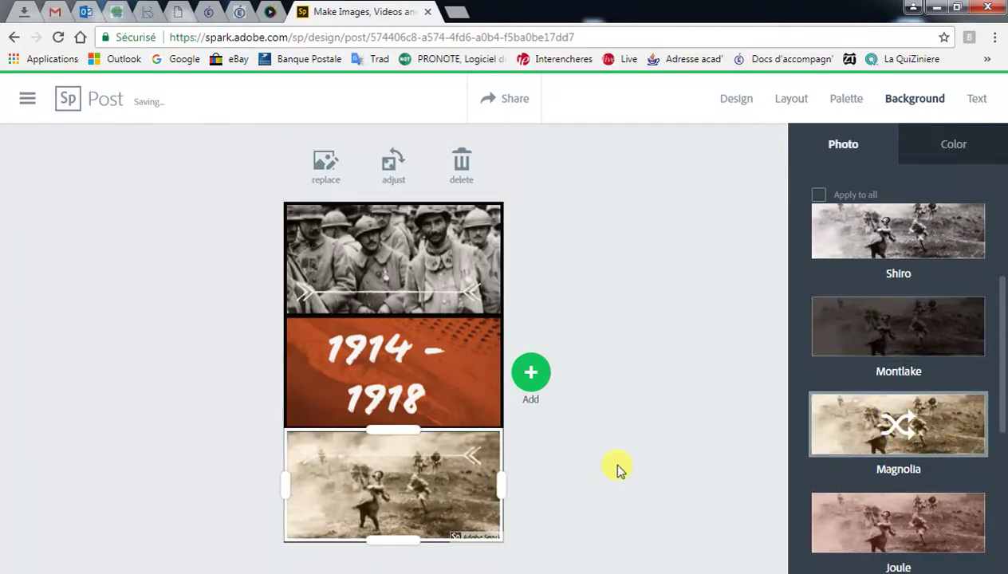
Scale up the bottom photo and reposition it so the two running soldiers fill the cell
click(391, 169)
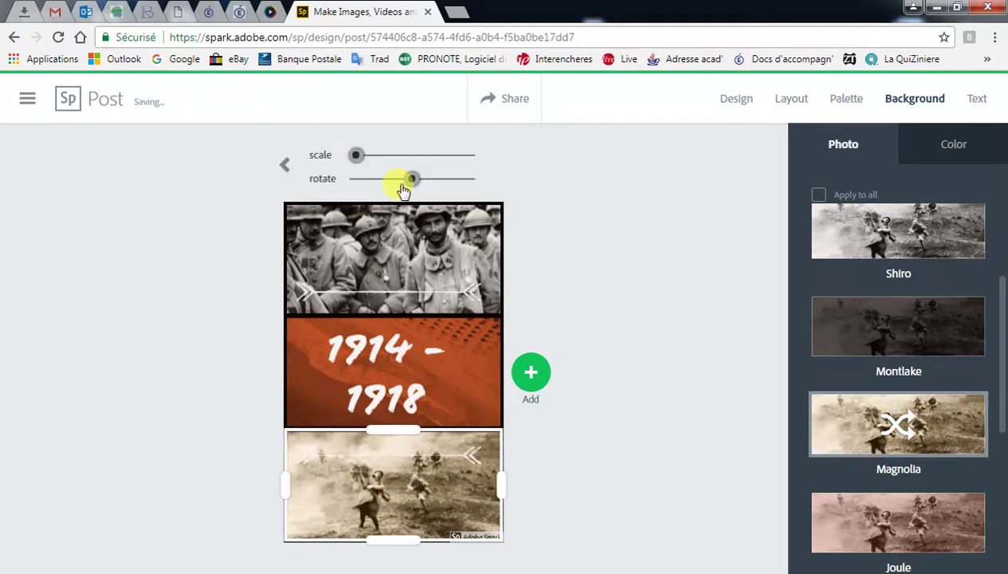
mouse_move(411, 185)
mouse_down()
mouse_move(394, 187)
mouse_move(411, 185)
mouse_up()
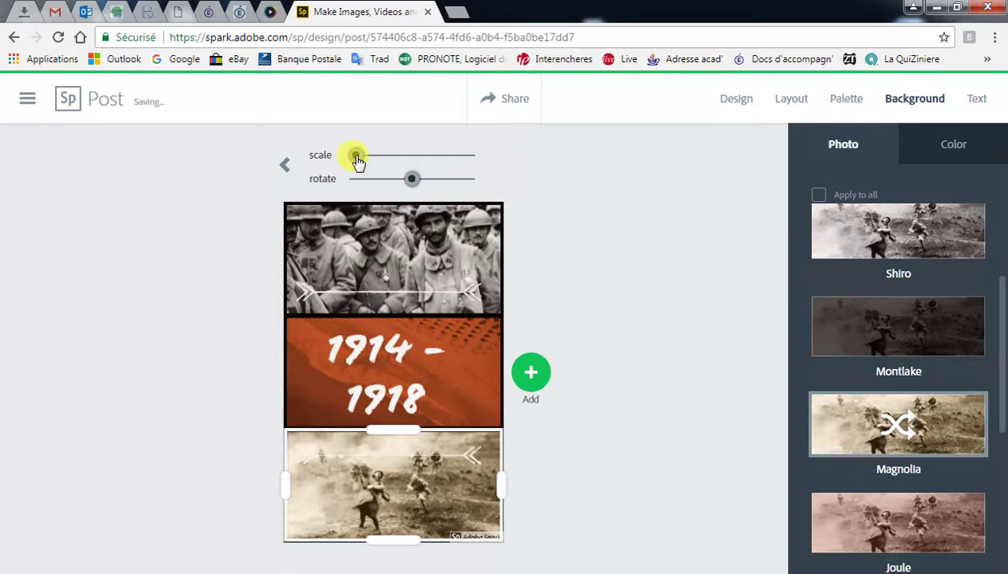
mouse_move(366, 161)
mouse_down()
mouse_move(386, 157)
mouse_move(367, 159)
mouse_up()
click(620, 326)
click(405, 486)
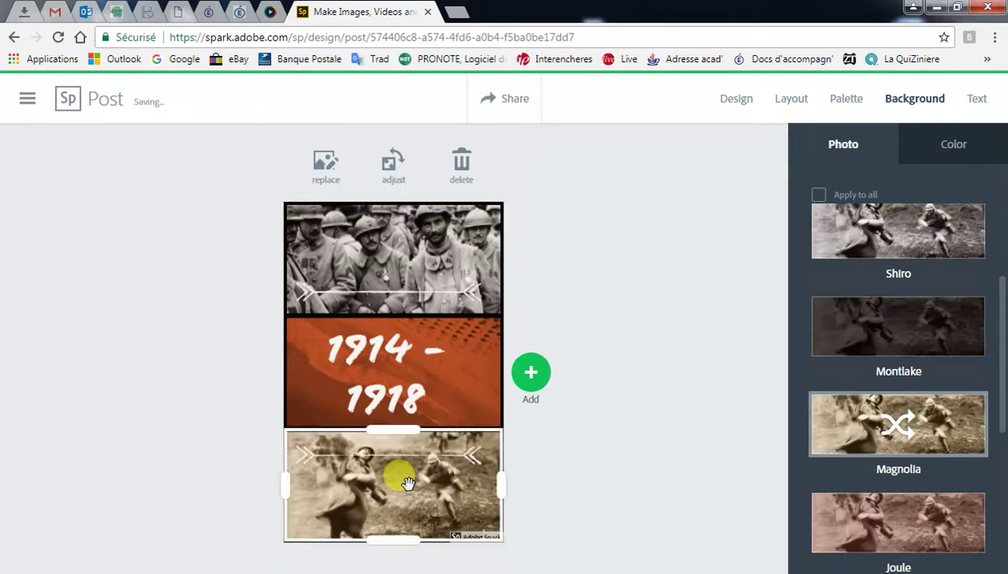
drag(406, 492, 471, 471)
click(576, 452)
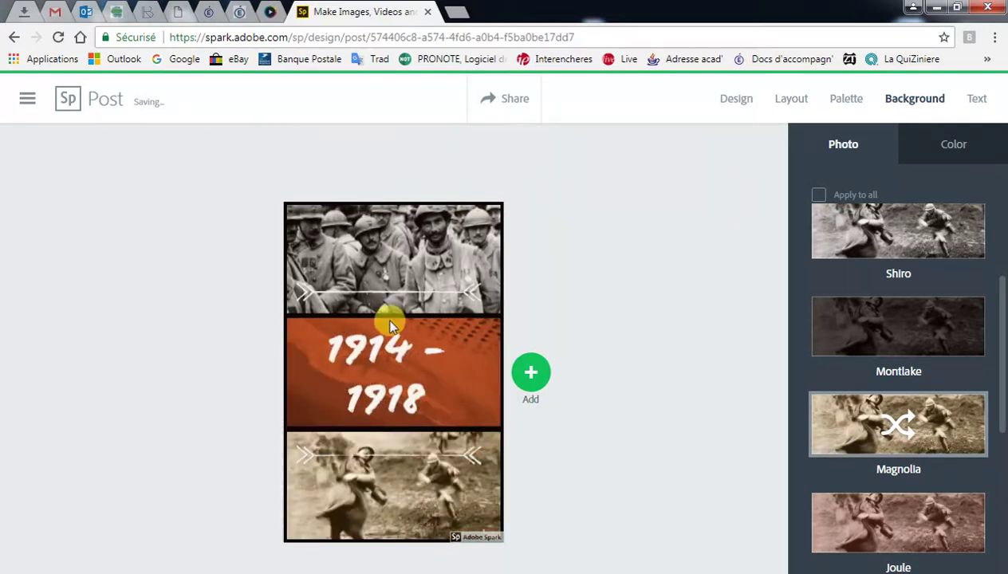
Give the "1914 - 1918" title the plain text shape without arrows and resize it within the orange cell
click(459, 384)
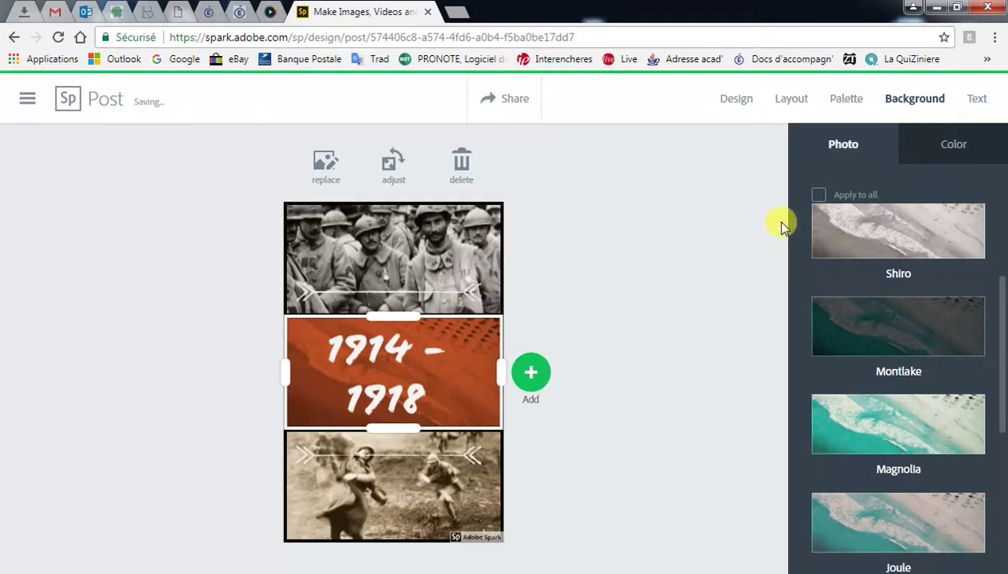
click(976, 101)
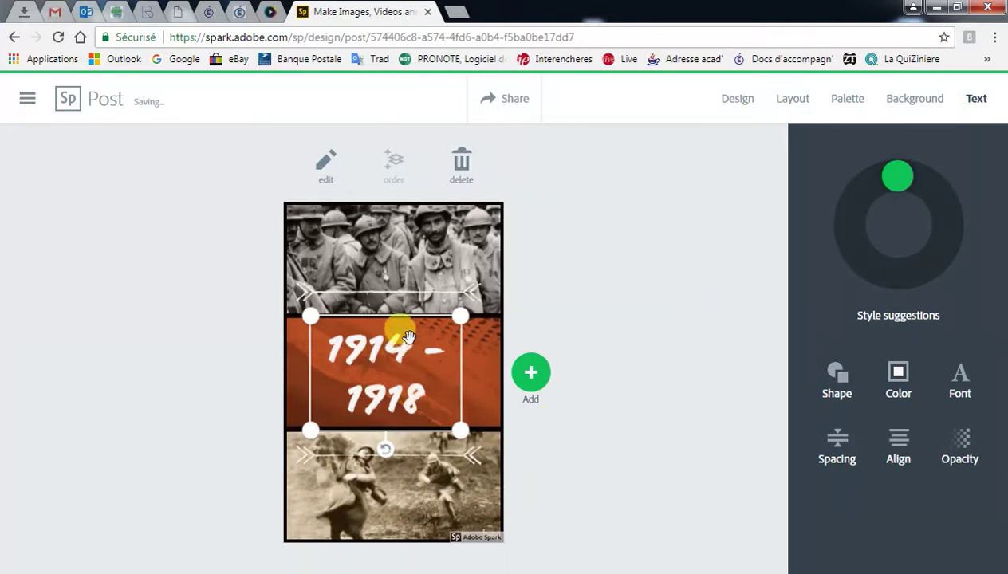
drag(461, 317, 484, 323)
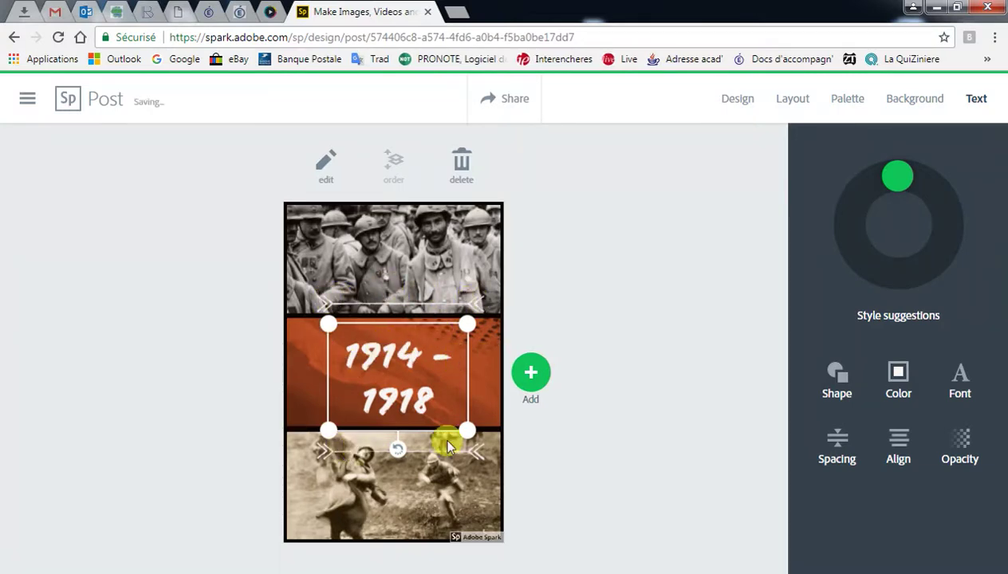
click(839, 381)
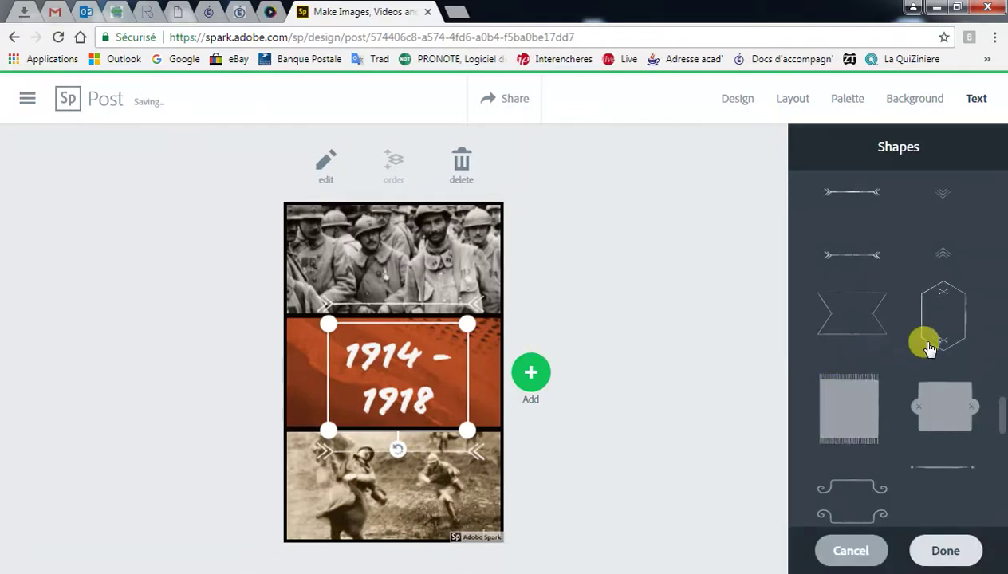
scroll(958, 352, up, 15)
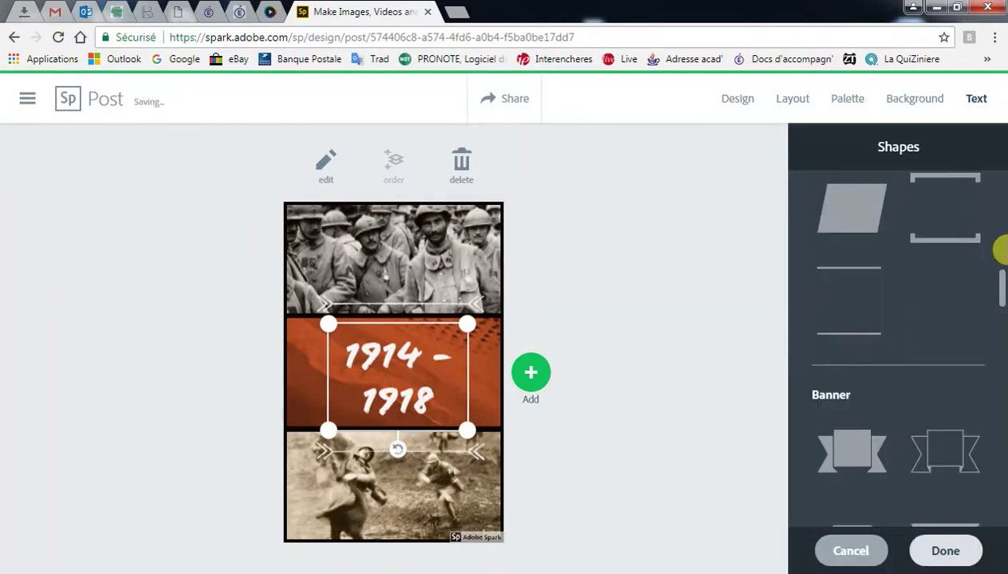
click(878, 271)
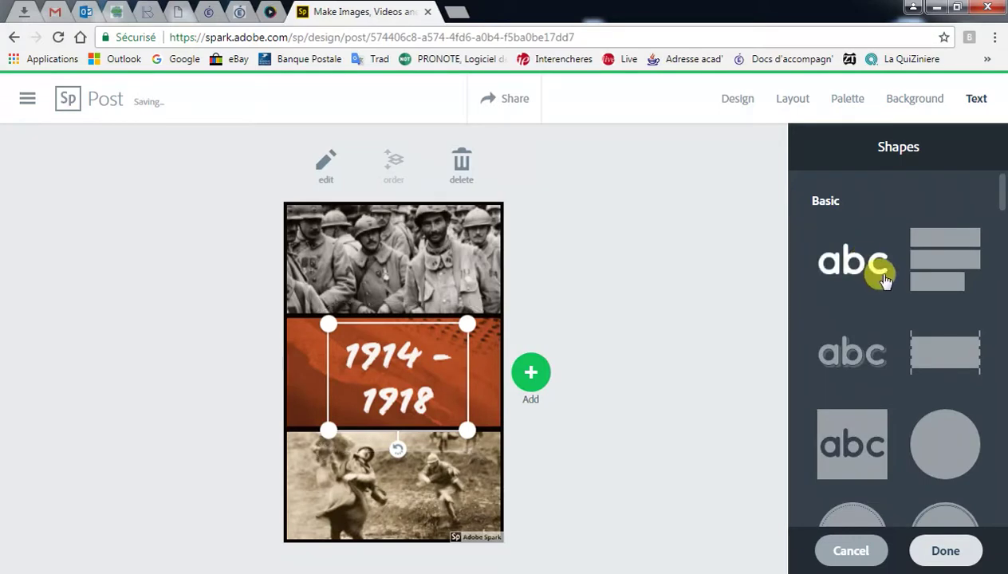
drag(468, 432, 497, 432)
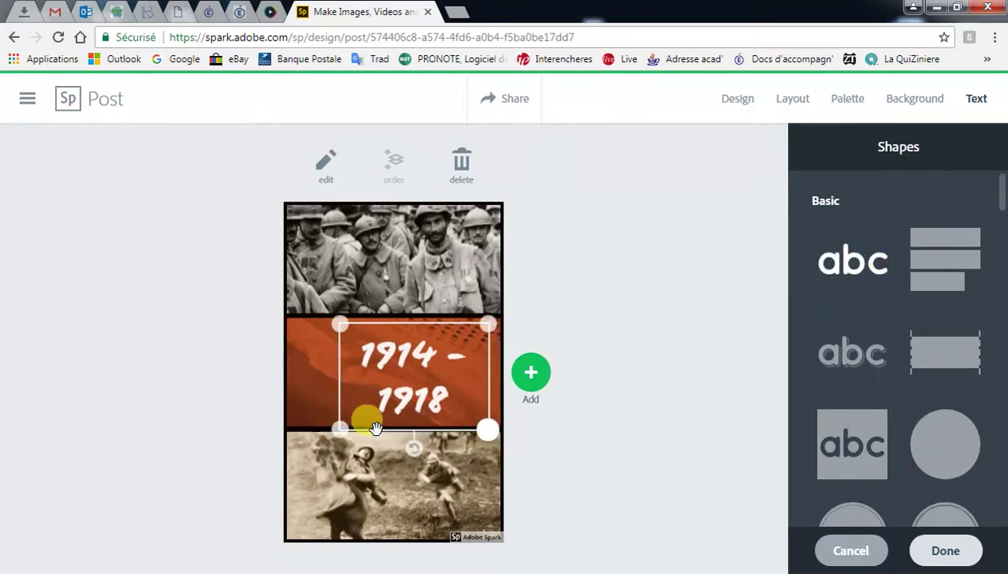
drag(350, 437, 327, 434)
Try the solid circle, the double-ringed circle and the thick bracket shapes around the "1914 - 1918" title
scroll(867, 354, down, 1)
scroll(866, 355, down, 2)
click(940, 293)
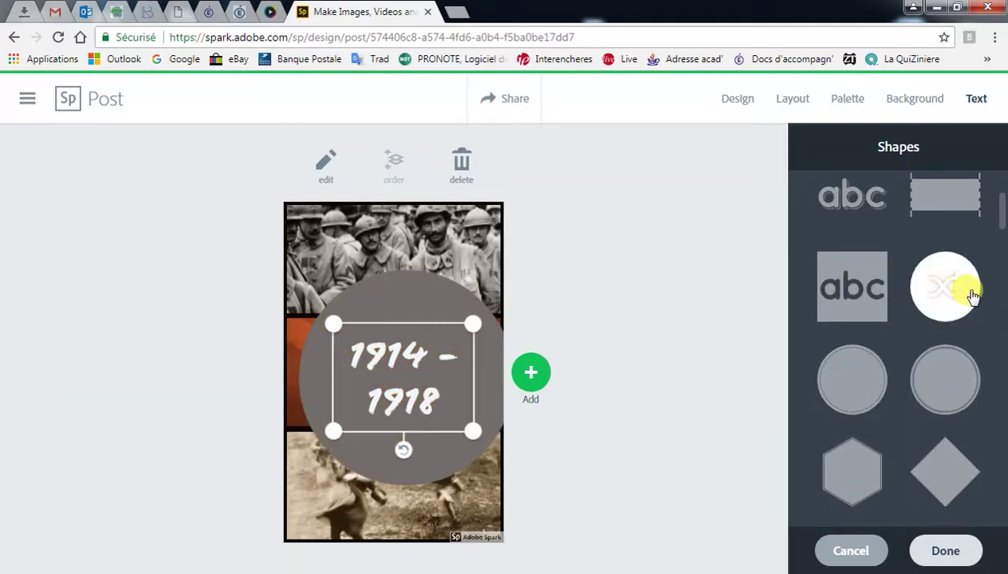
click(967, 382)
scroll(965, 382, down, 3)
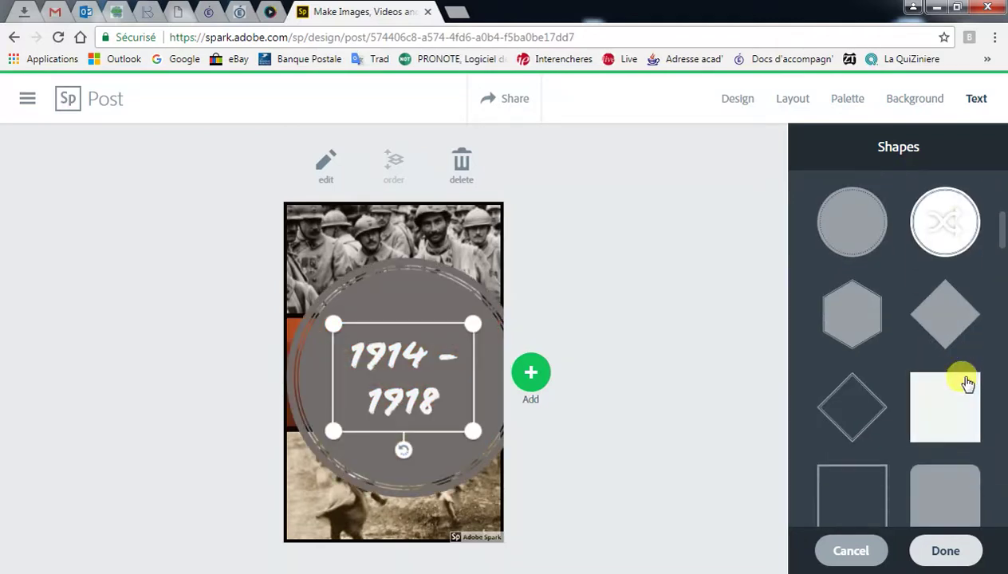
scroll(965, 383, down, 8)
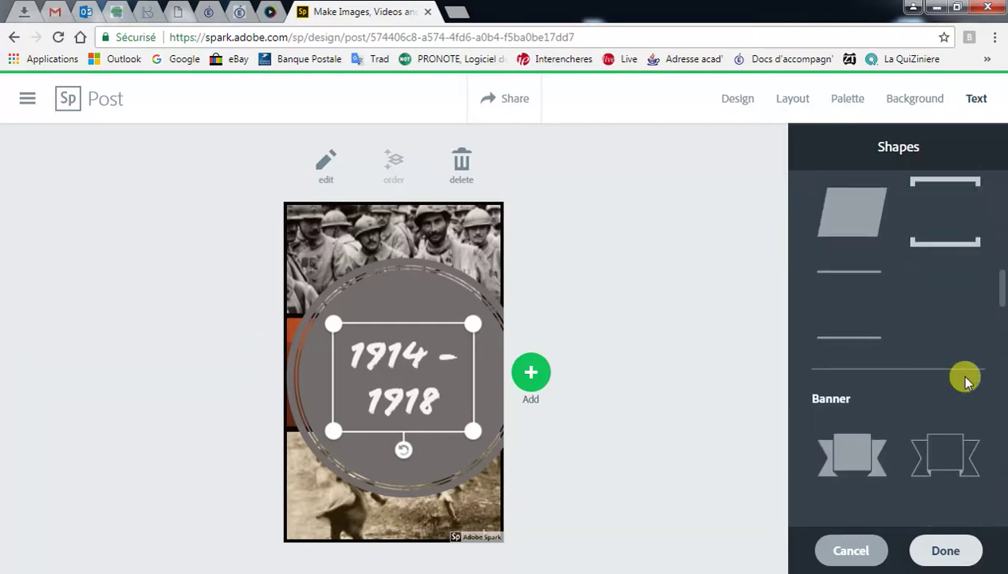
scroll(964, 380, up, 3)
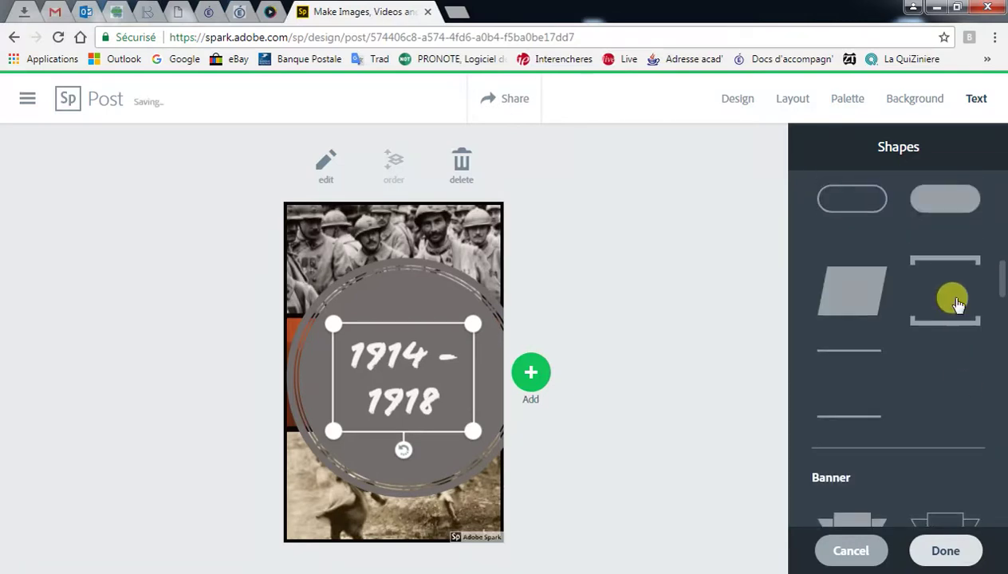
click(936, 329)
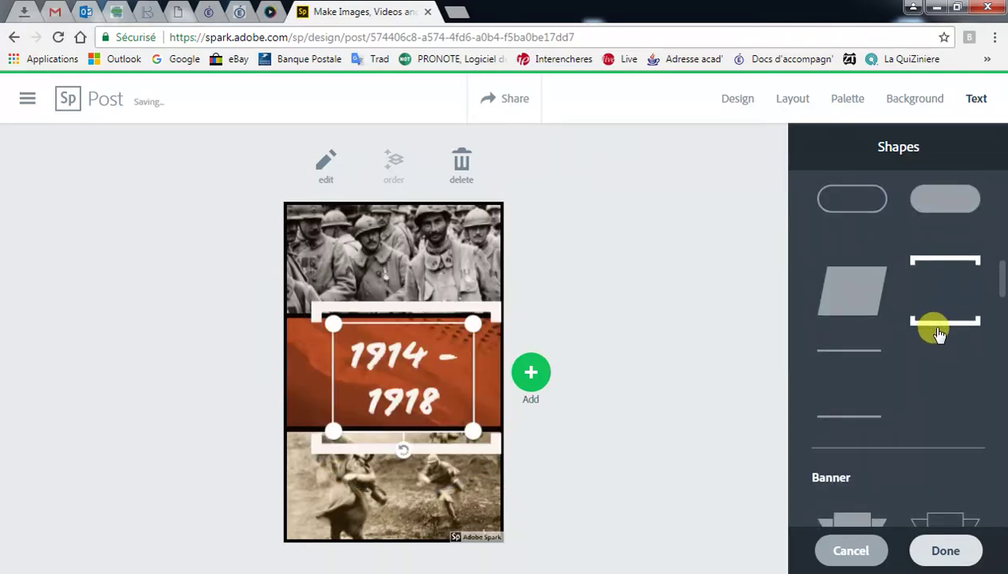
Apply the laurel branches shape around the "1914 - 1918" title
scroll(939, 334, down, 10)
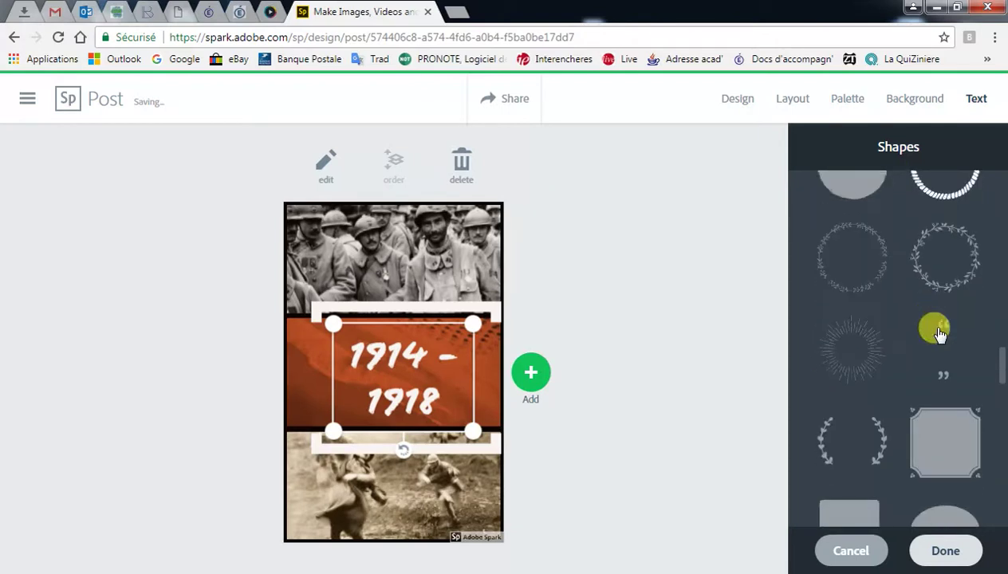
scroll(939, 334, down, 5)
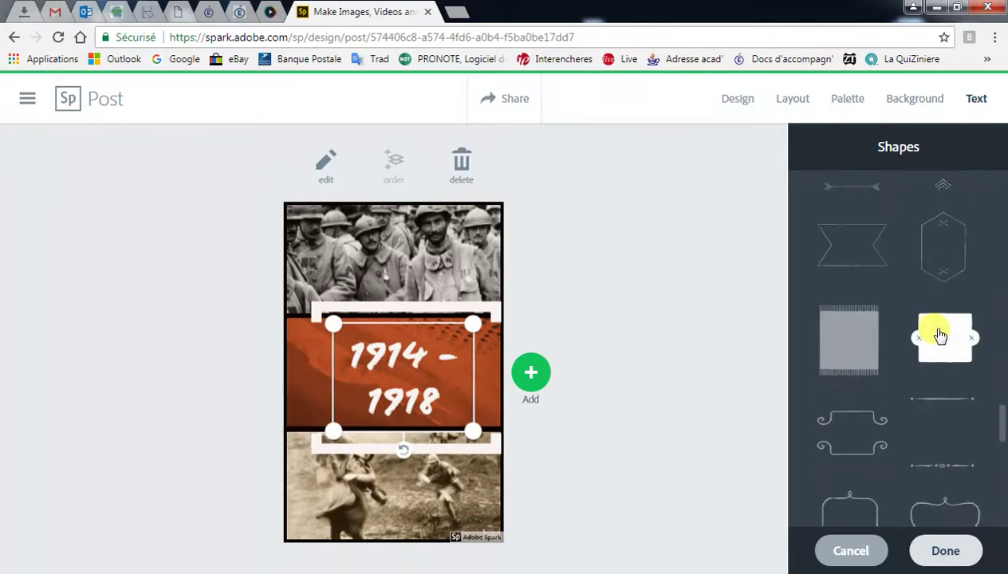
scroll(941, 335, up, 10)
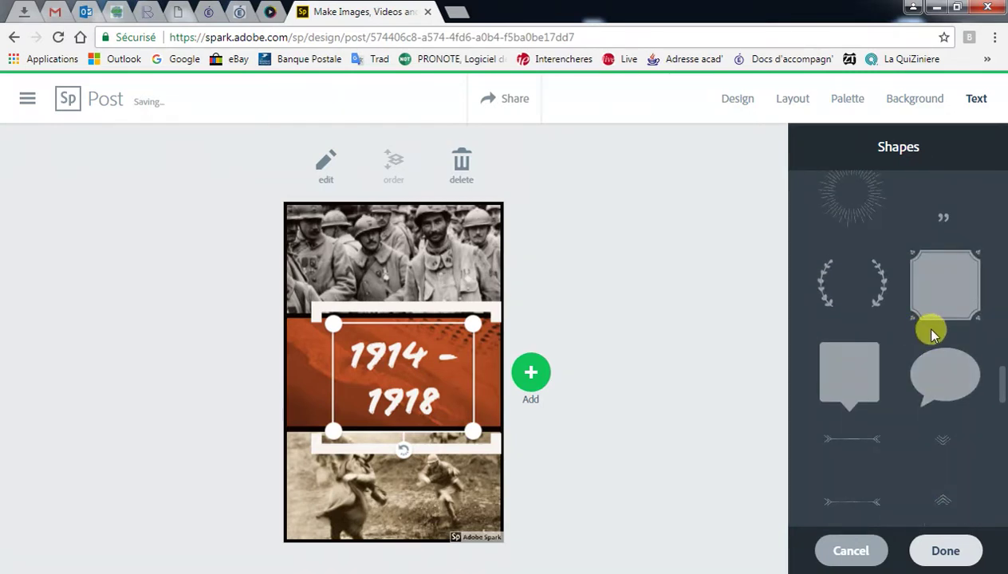
click(882, 286)
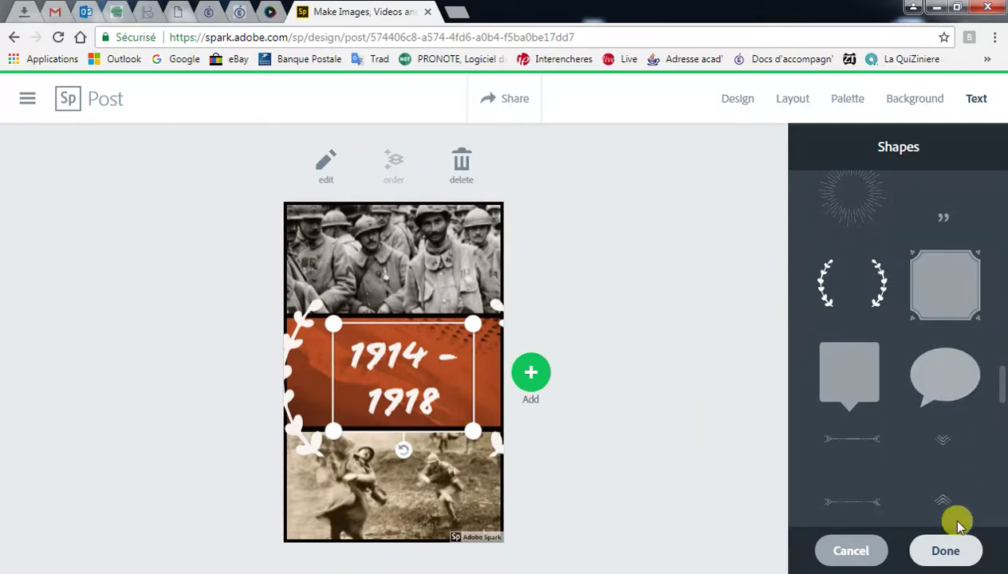
click(949, 549)
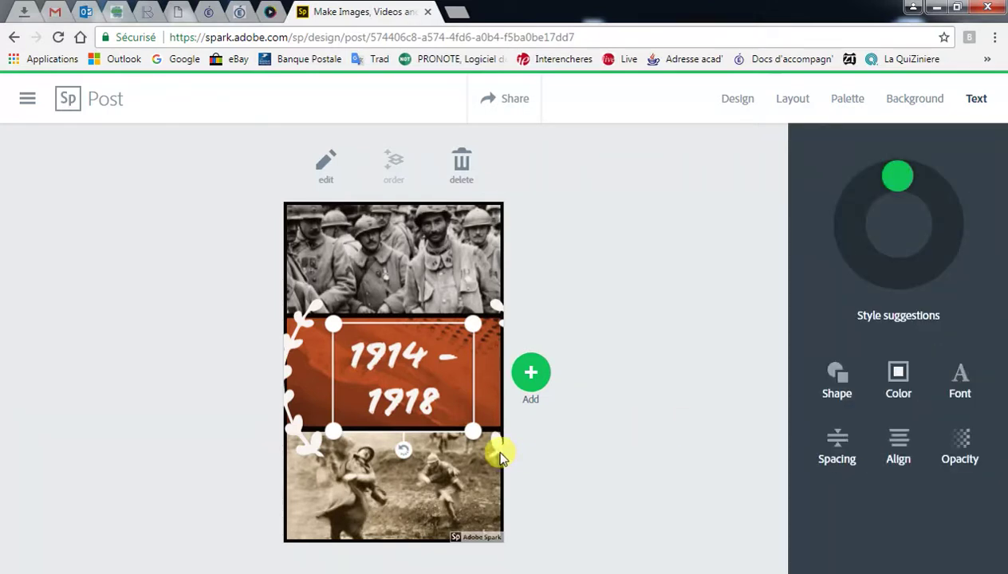
Shrink the title so the laurel branches fit within the width of the orange cell
mouse_move(317, 308)
mouse_down()
mouse_move(329, 321)
mouse_move(322, 304)
mouse_up()
mouse_move(407, 445)
mouse_down()
mouse_move(435, 431)
mouse_move(409, 445)
mouse_up()
drag(501, 434, 430, 391)
Replace the title text "1914 - 1918" with "La Guerre"
click(375, 369)
click(381, 370)
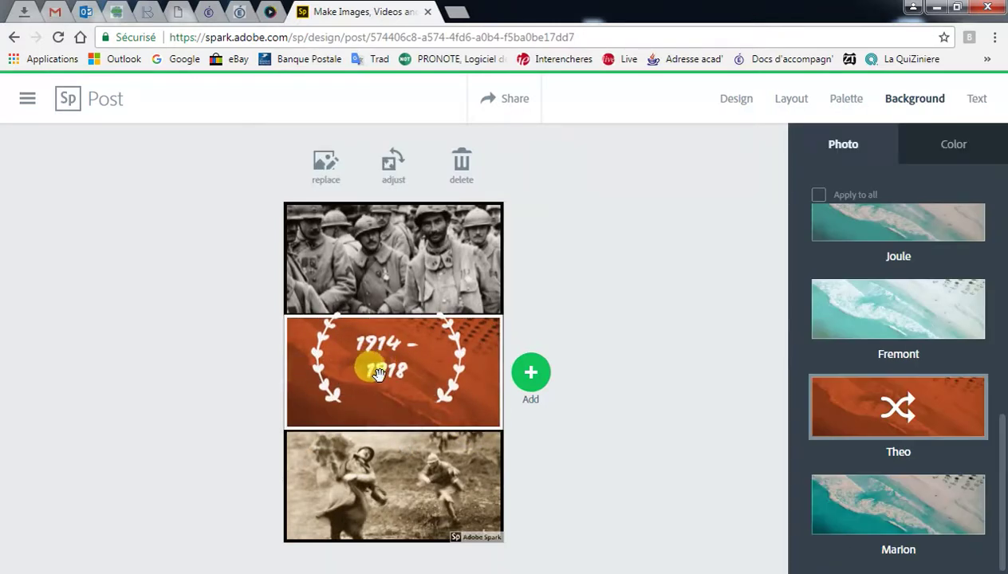
click(394, 370)
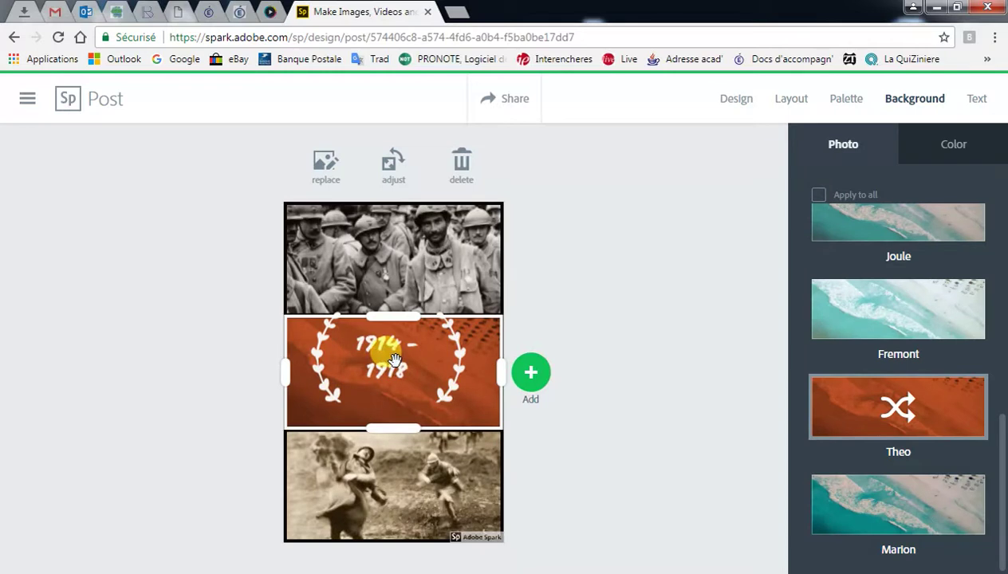
click(378, 316)
click(335, 181)
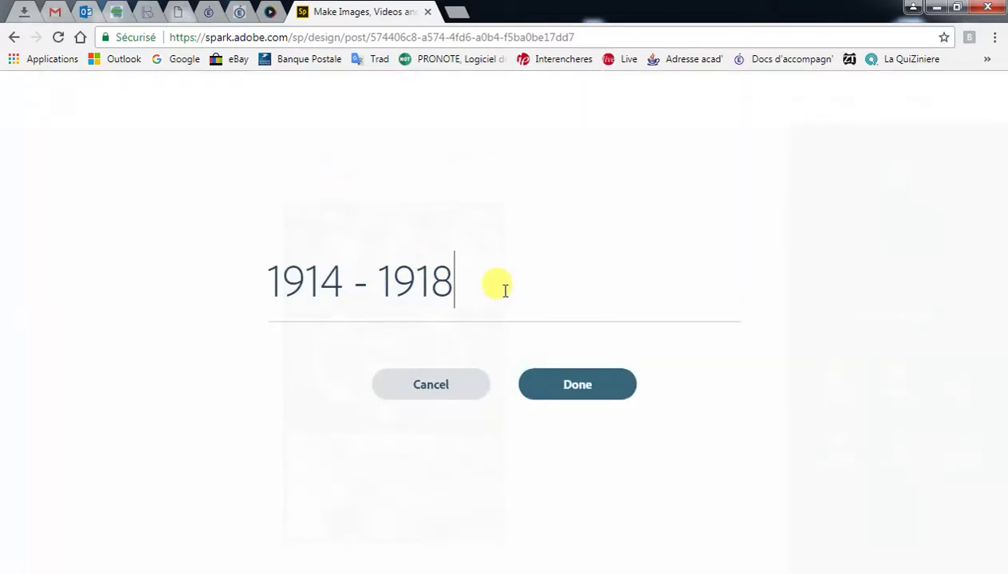
triple_click(270, 283)
text(Gu)
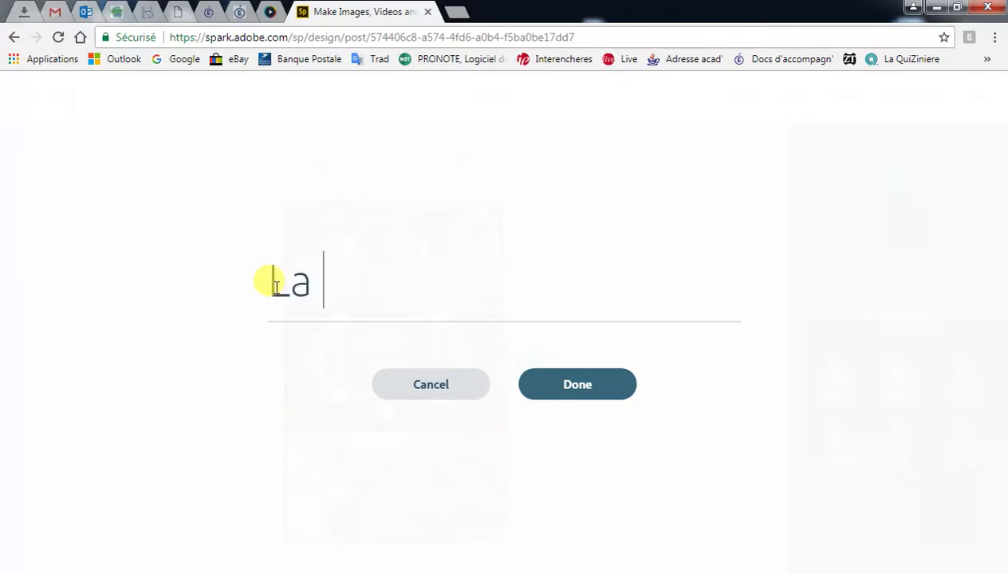
text(uerre)
click(598, 388)
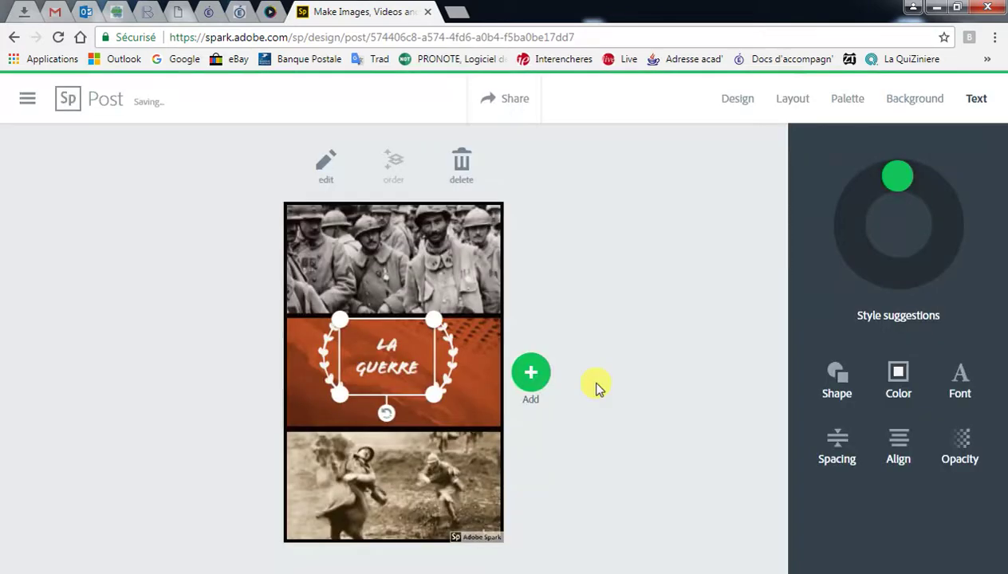
Enlarge the "La Guerre" title with its laurel branches and centre it in the orange cell
drag(433, 394, 477, 403)
drag(345, 408, 326, 400)
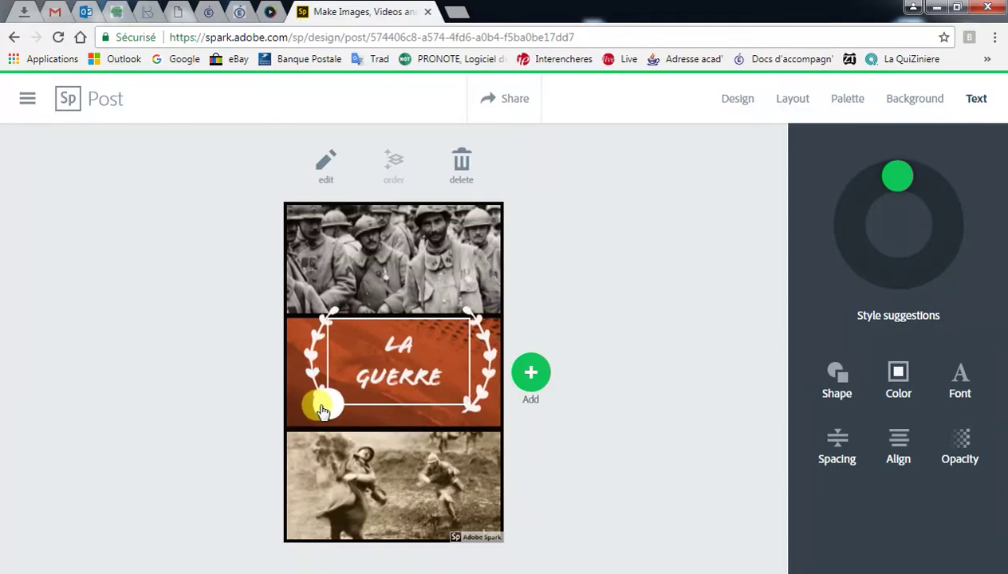
drag(417, 327, 421, 339)
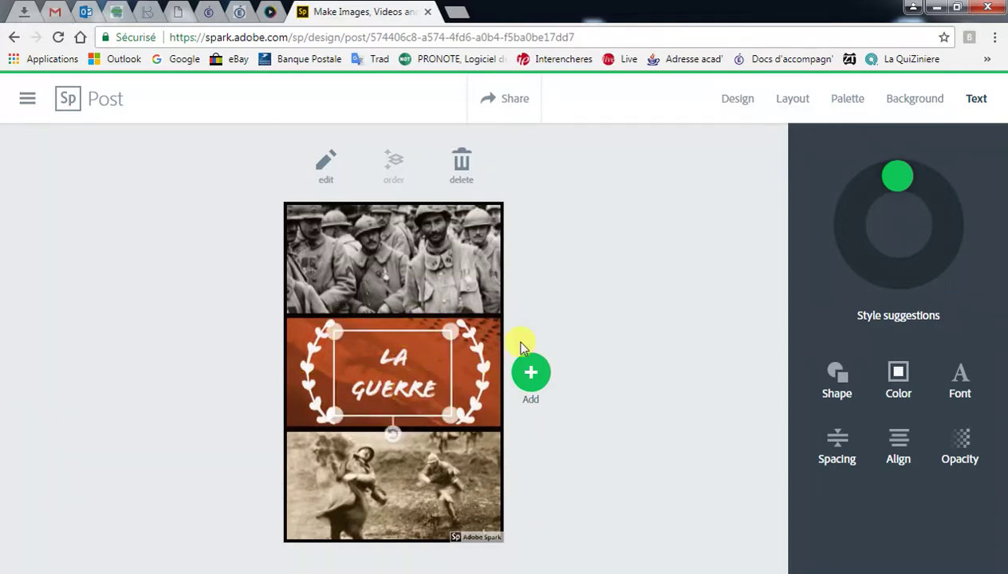
Try the suggested yellow-green and yellow-navy colour pairs on the title, swapping the latter to navy text with yellow laurels
click(621, 367)
click(390, 363)
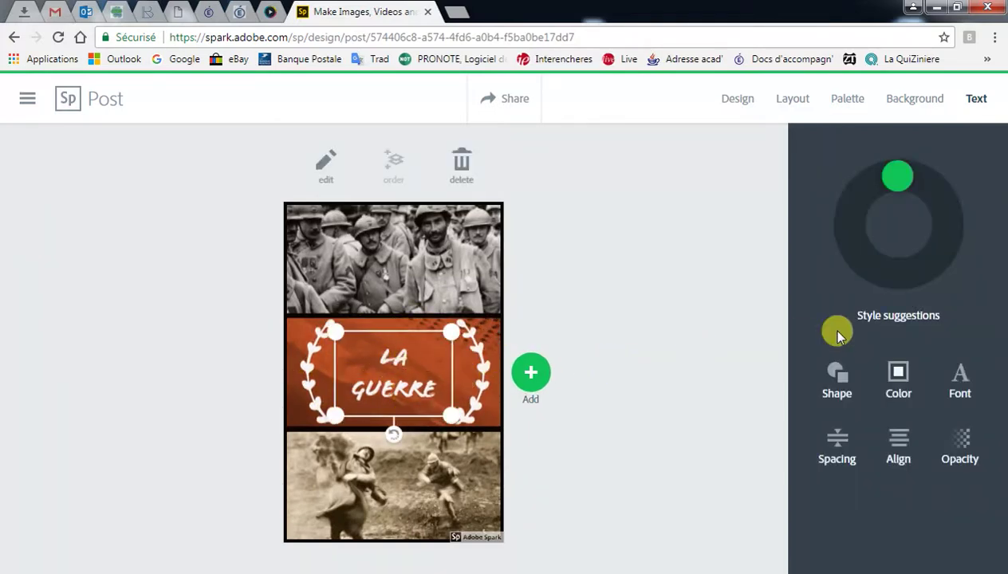
click(898, 382)
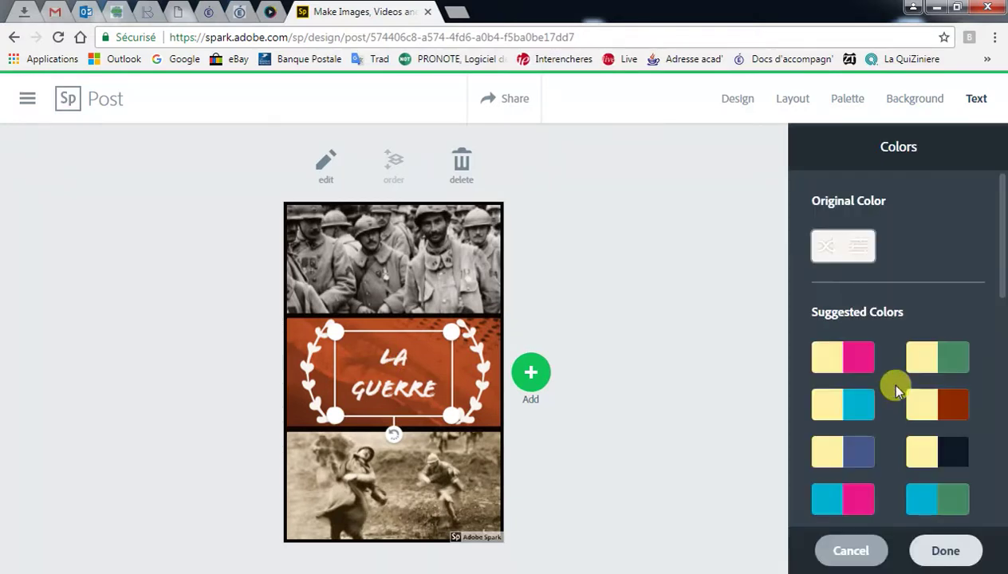
click(945, 373)
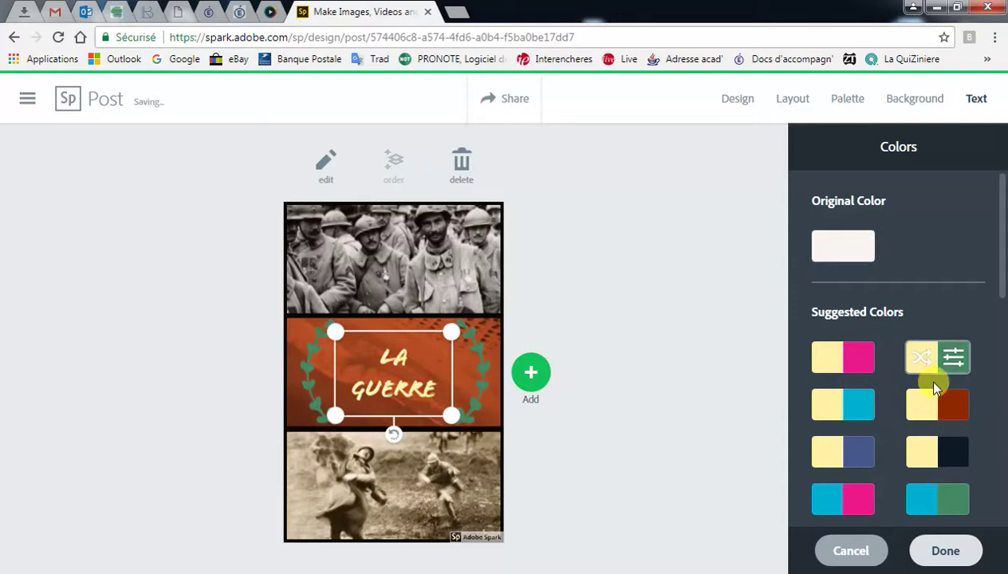
click(929, 449)
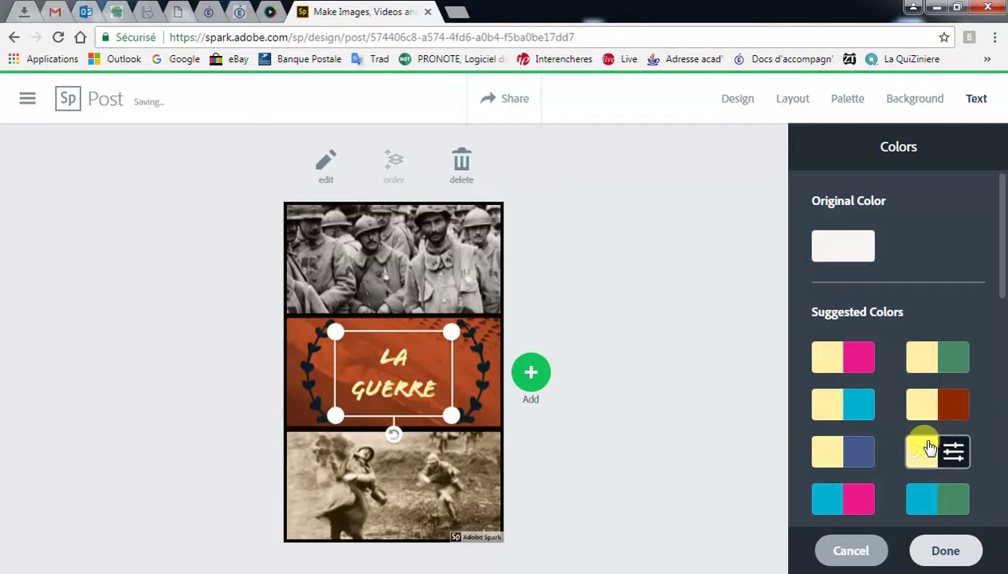
click(923, 461)
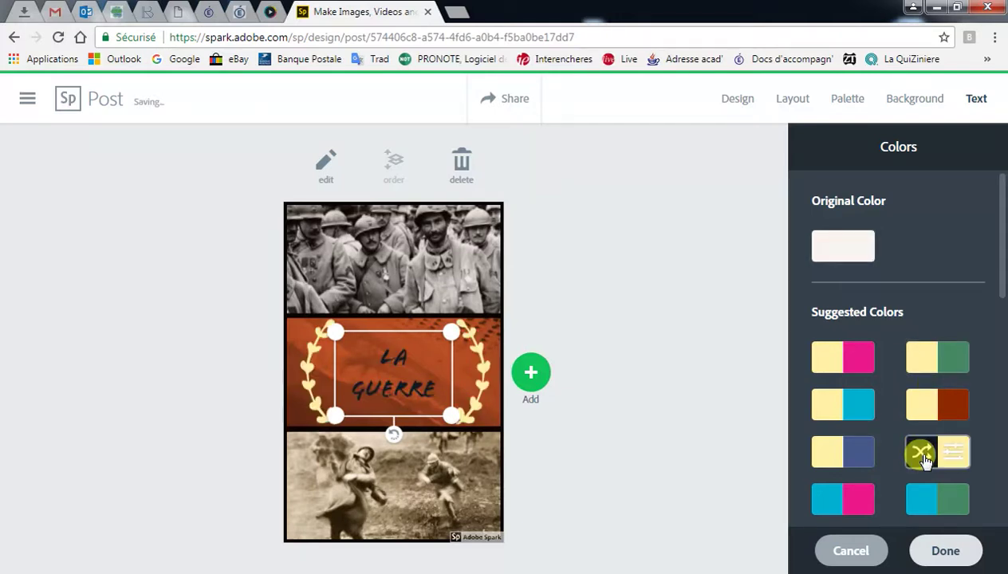
click(923, 461)
click(924, 461)
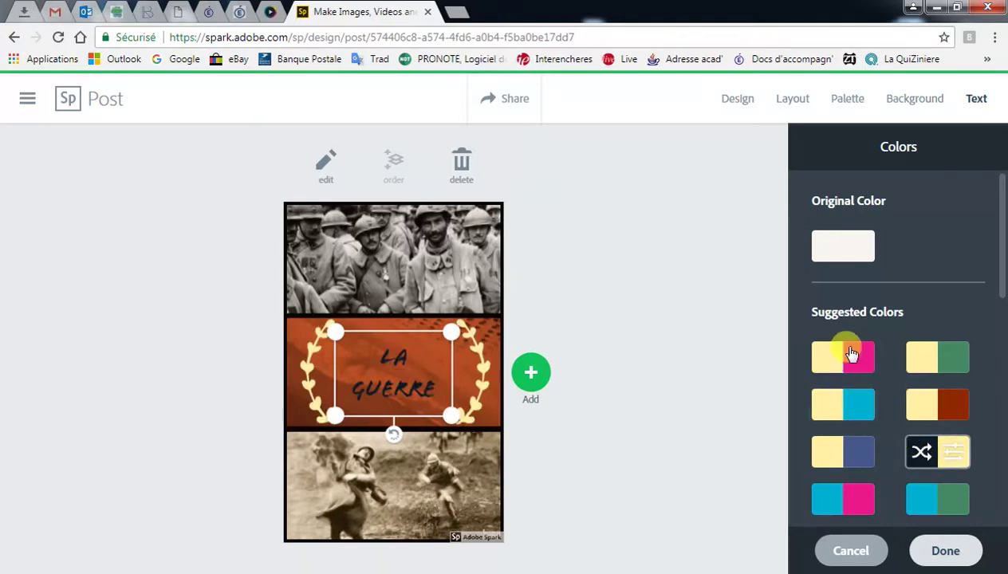
Apply the suggested blue and green pair to the title, swap its colours, and customise the text colour to red #EE1111
scroll(925, 423, down, 2)
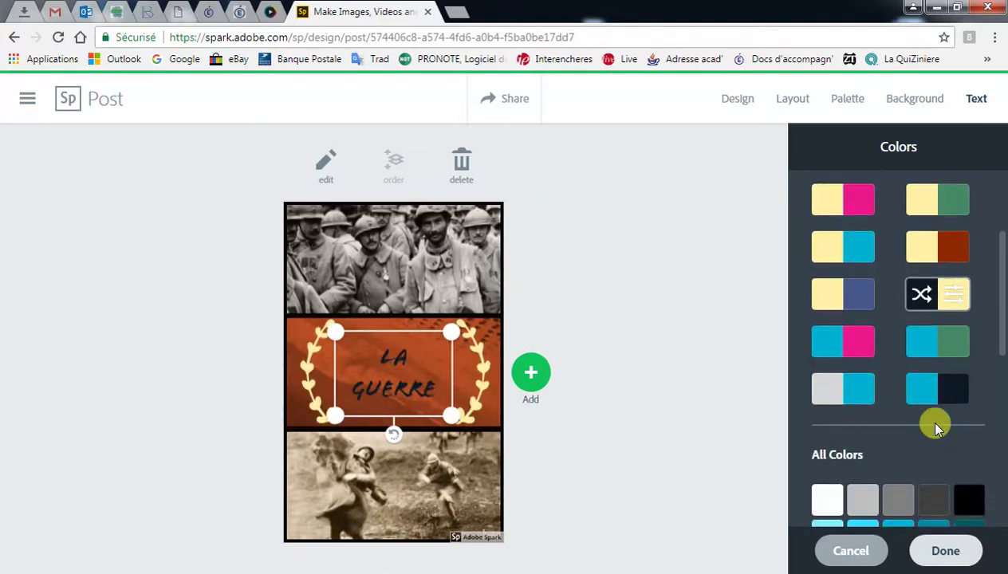
click(944, 350)
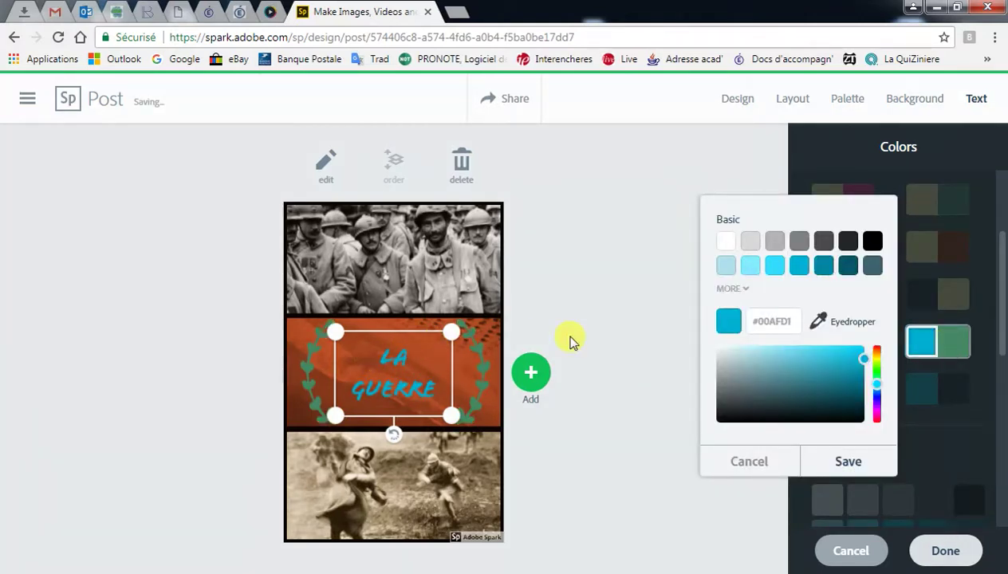
click(929, 341)
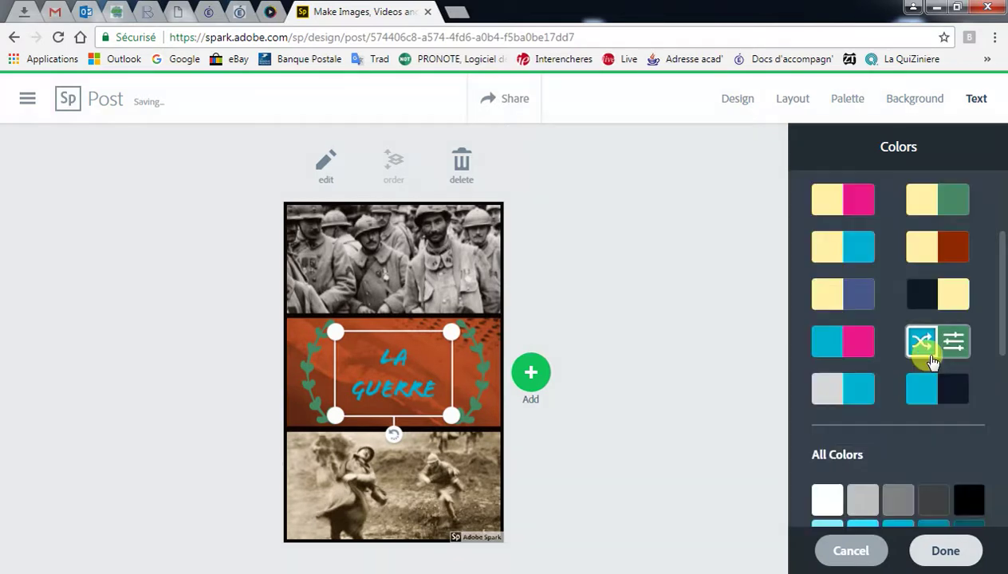
click(923, 341)
click(953, 345)
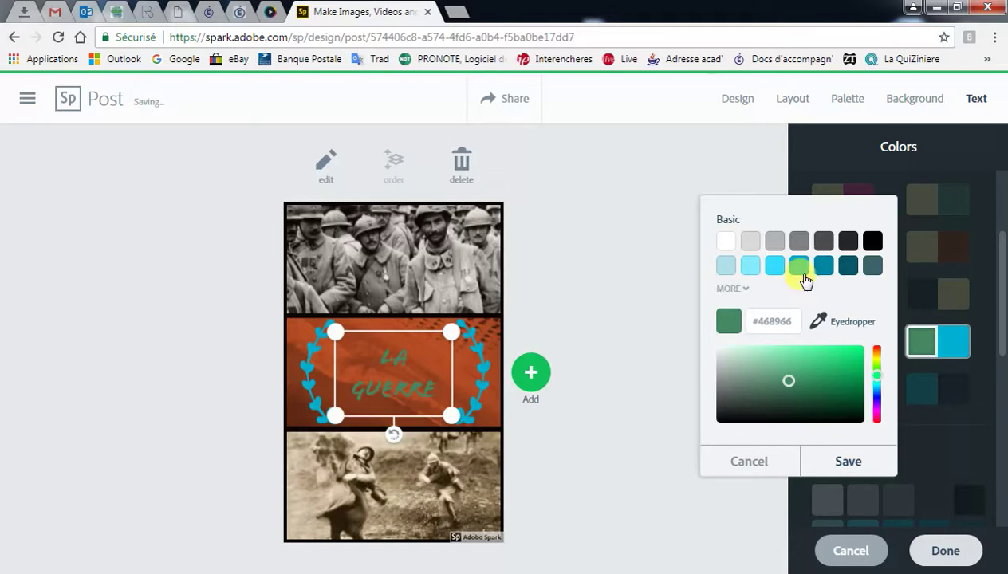
click(878, 356)
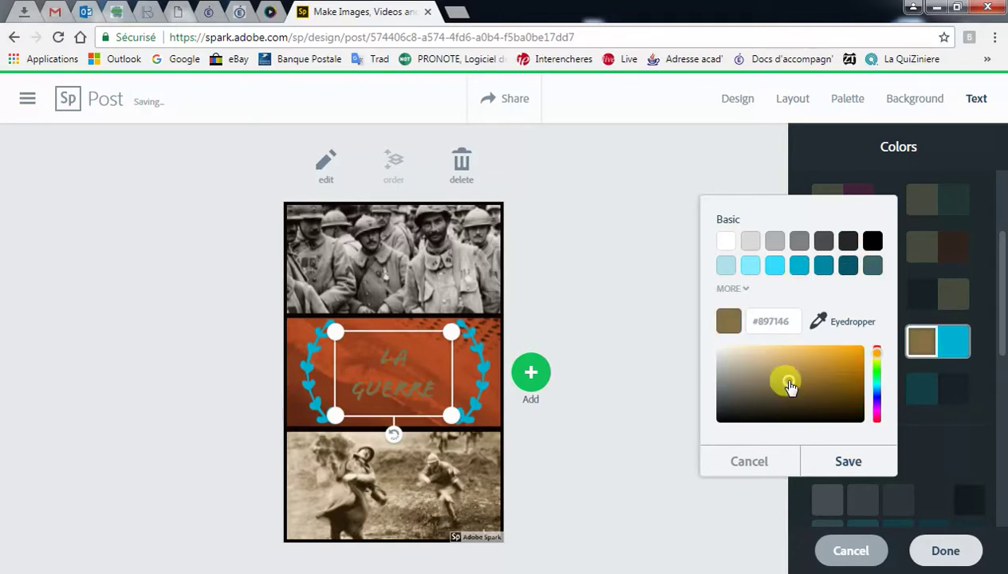
drag(817, 372, 856, 358)
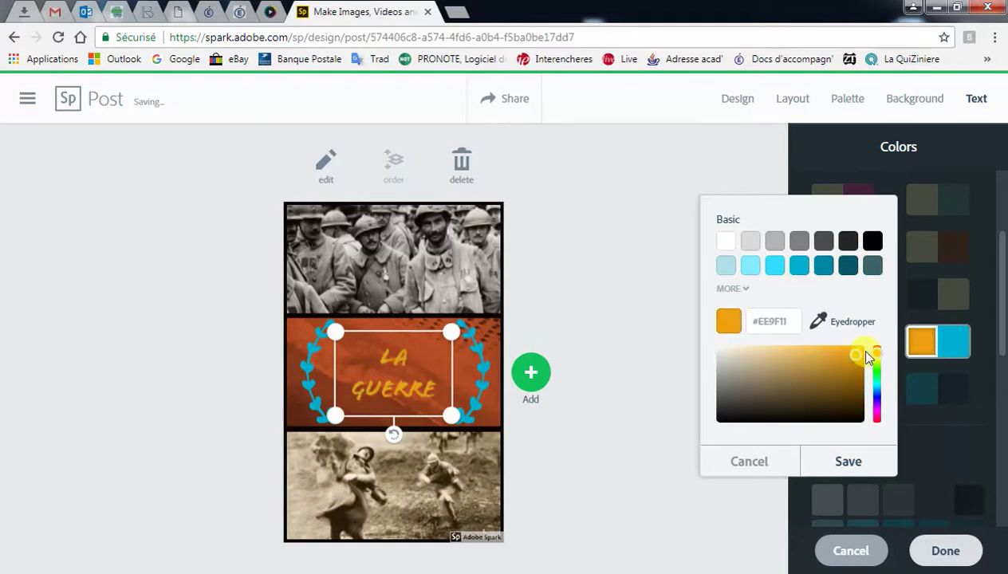
click(878, 349)
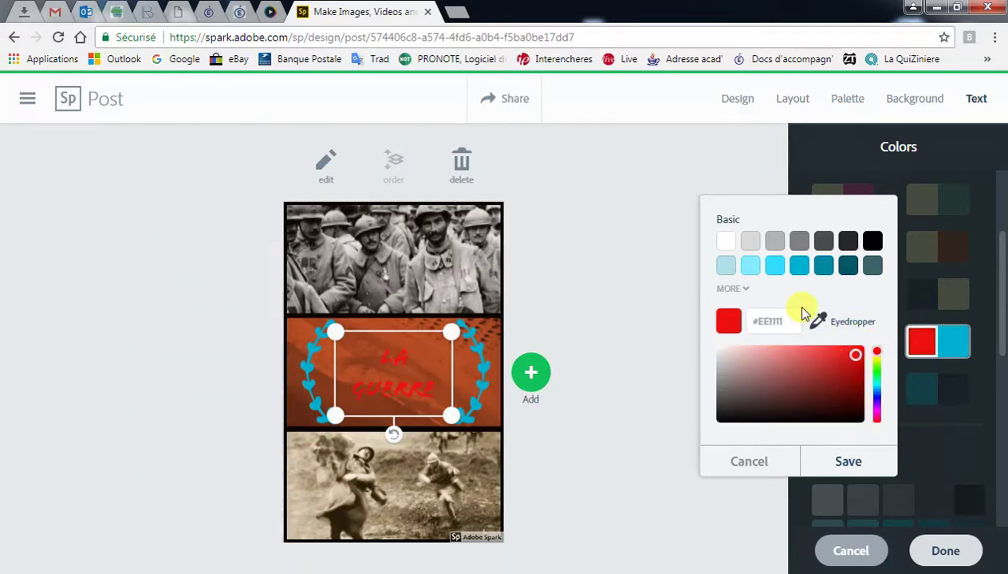
Customise the laurel branches' colour to a dark purple and accept the title's new colours
click(957, 351)
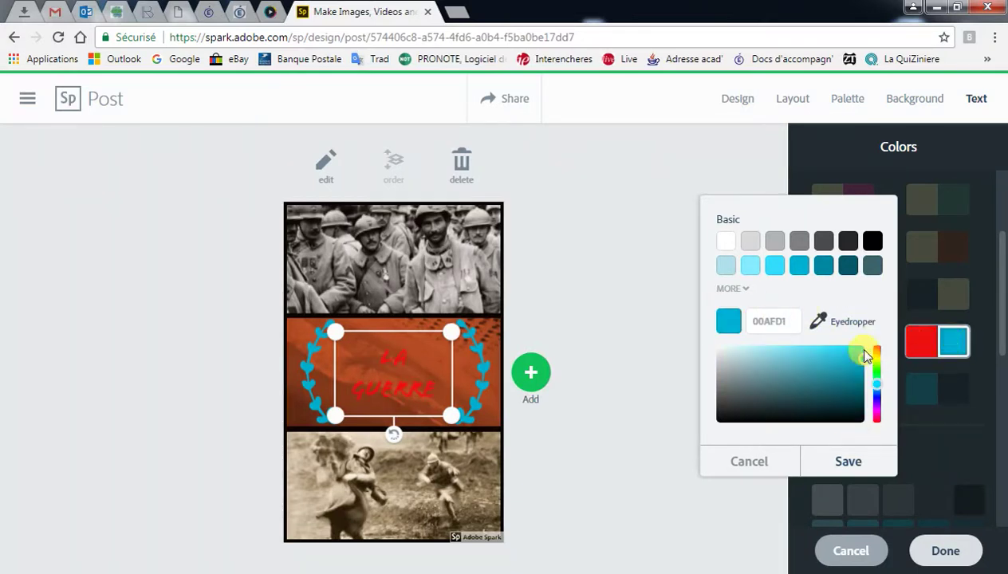
mouse_move(828, 383)
mouse_down()
mouse_move(800, 403)
mouse_move(779, 401)
mouse_up()
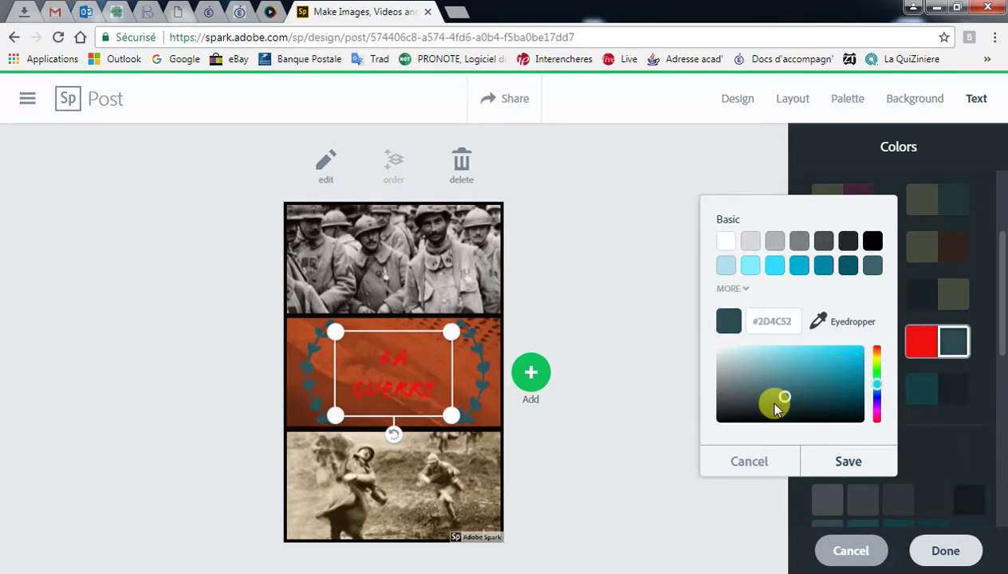
click(876, 395)
drag(877, 396, 879, 409)
click(814, 465)
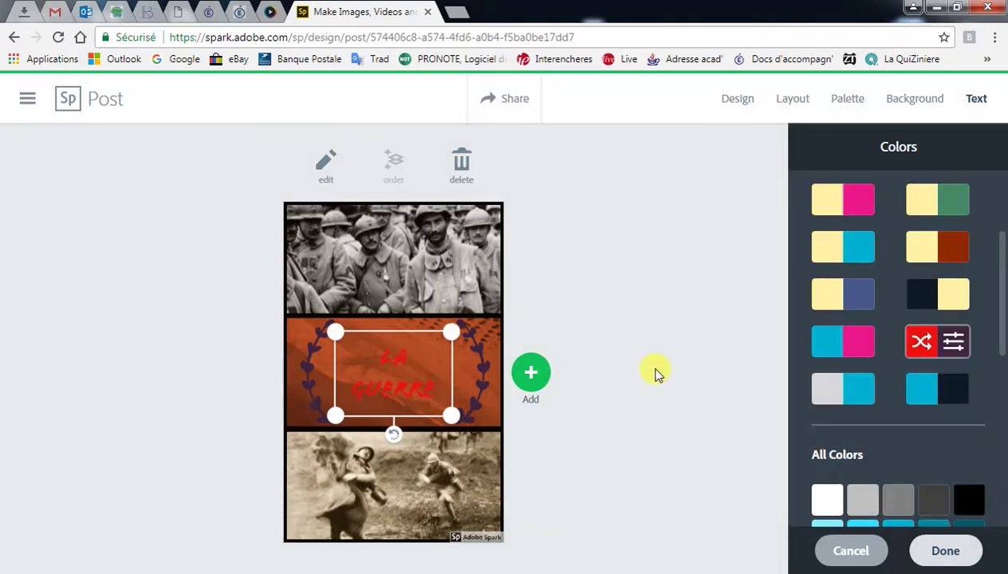
click(945, 550)
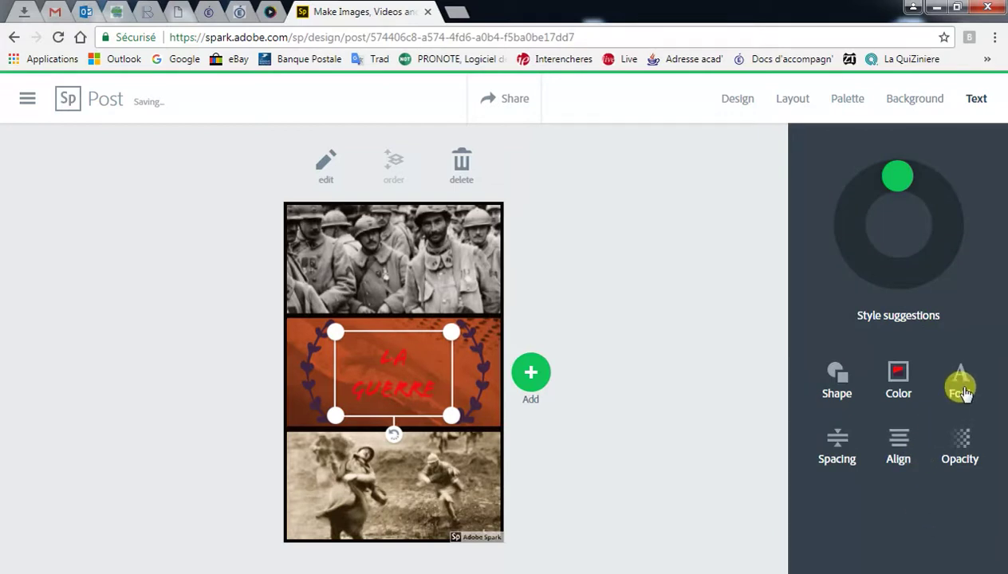
Try the Lobster font on the title and go back to the Flood font
click(962, 390)
click(879, 305)
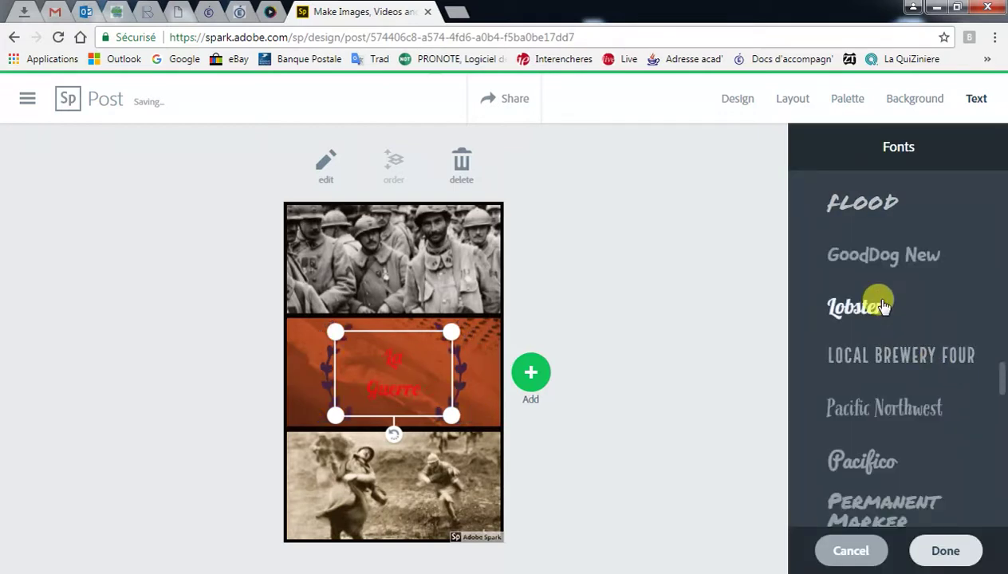
click(873, 209)
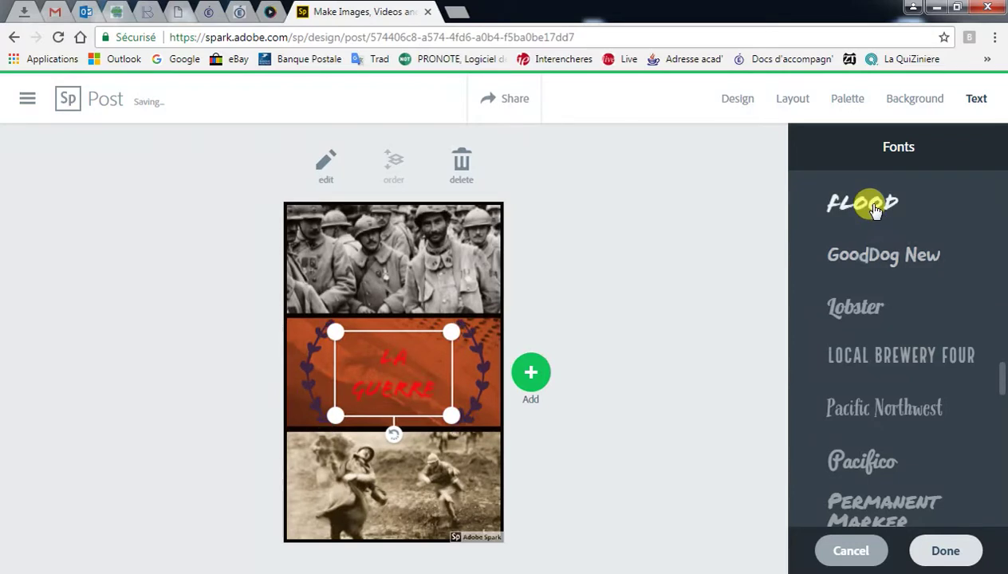
click(945, 551)
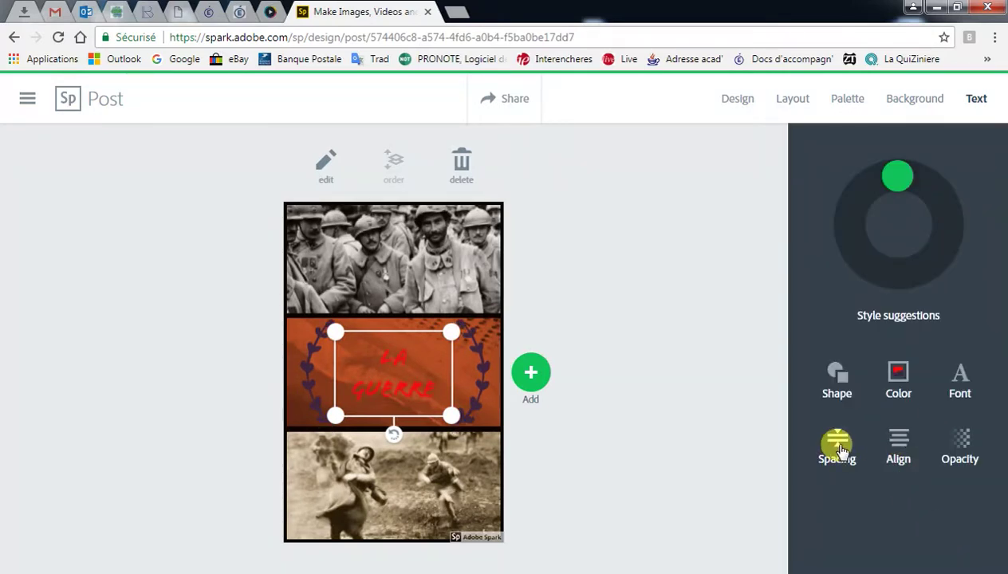
Cycle through the spacing options for the "La Guerre" title to change its spacing
click(839, 450)
click(839, 451)
click(839, 451)
click(839, 451)
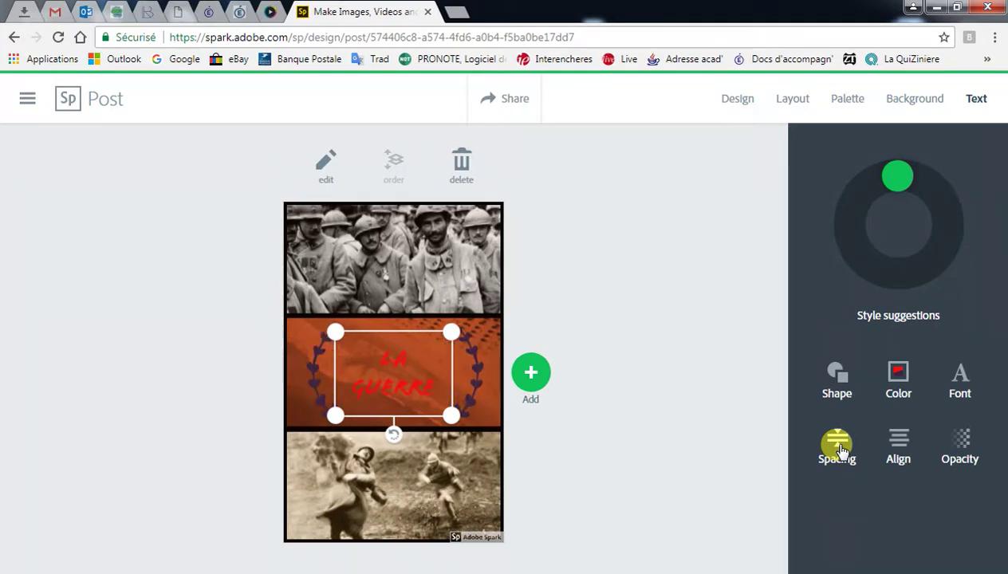
click(839, 451)
click(839, 451)
click(839, 451)
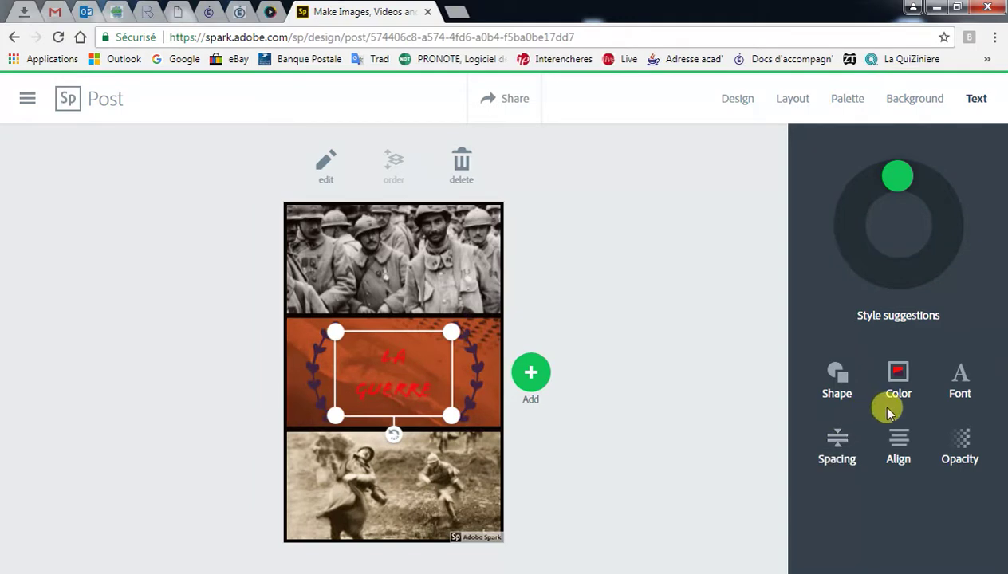
Change the title's alignment and widen its box so "La Guerre" fits on one line, centred in the orange cell
click(905, 444)
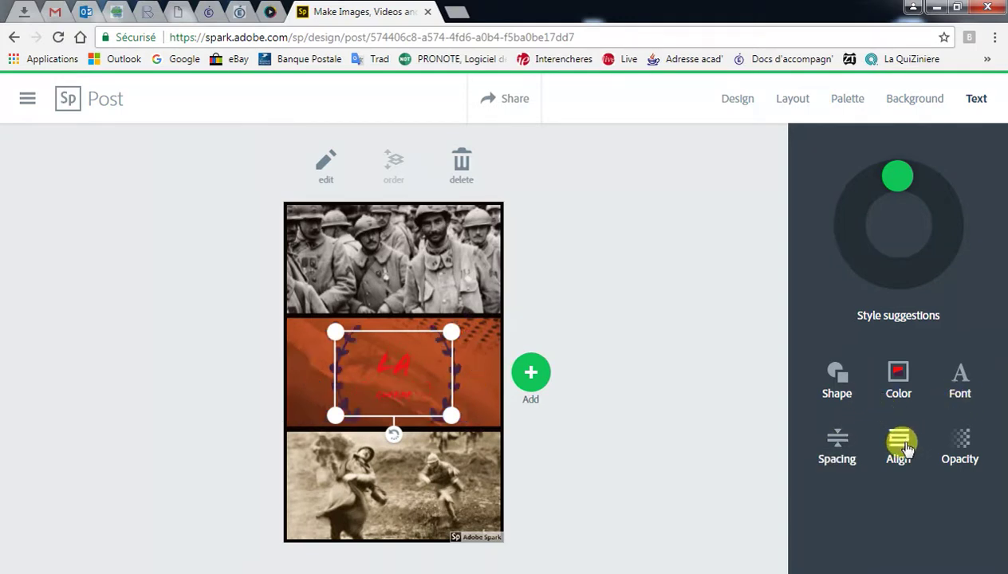
drag(451, 416, 491, 408)
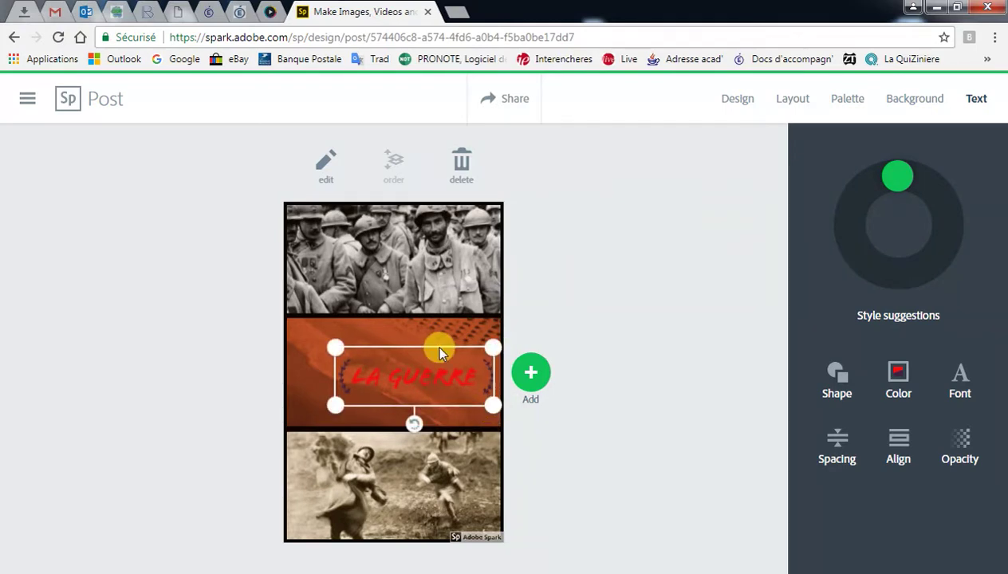
click(420, 344)
click(462, 362)
drag(457, 341, 448, 340)
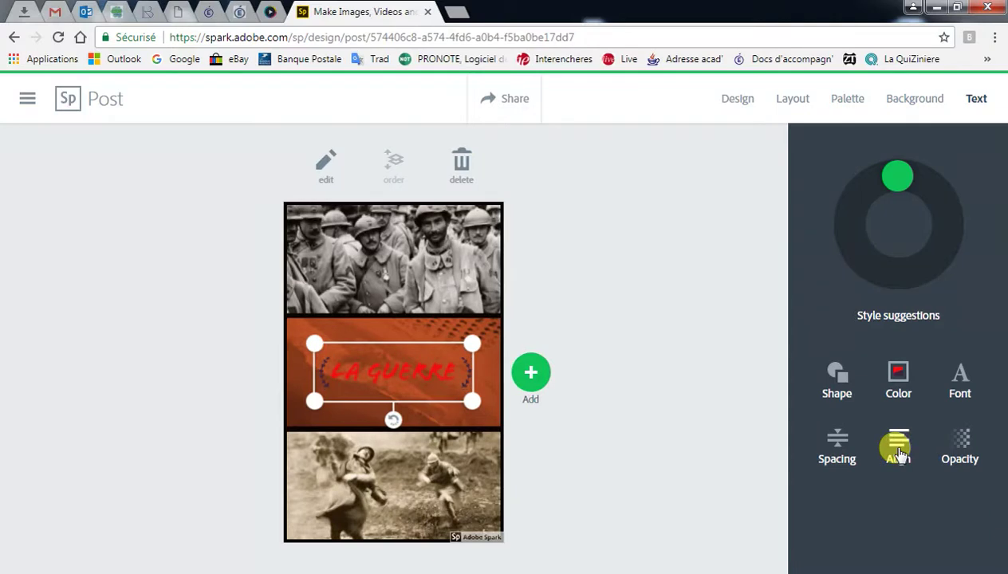
mouse_move(470, 400)
mouse_down()
mouse_move(405, 397)
mouse_move(480, 401)
mouse_up()
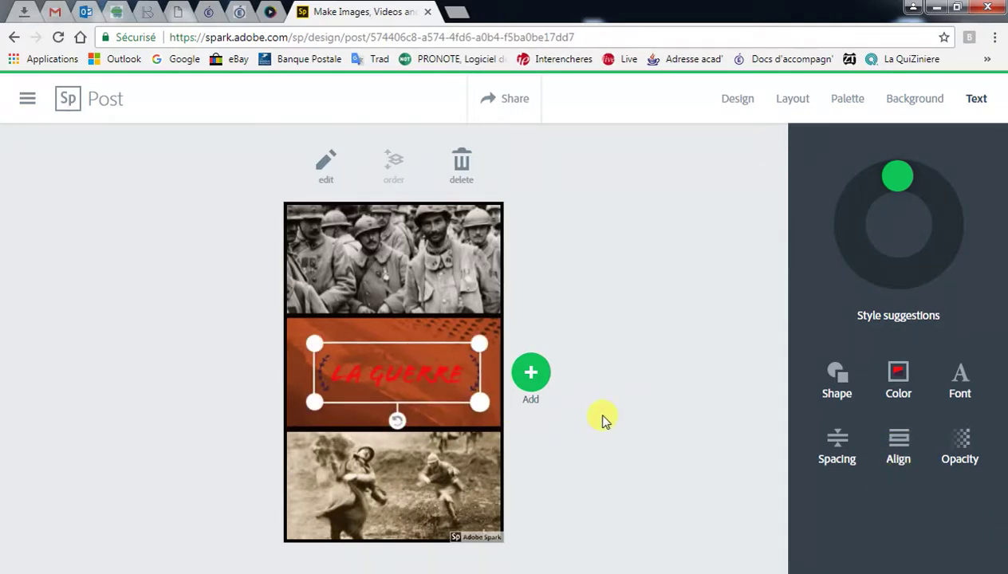
Try the title's opacity adjustment, ending at 100%, and deselect the title
click(962, 449)
drag(960, 499, 981, 493)
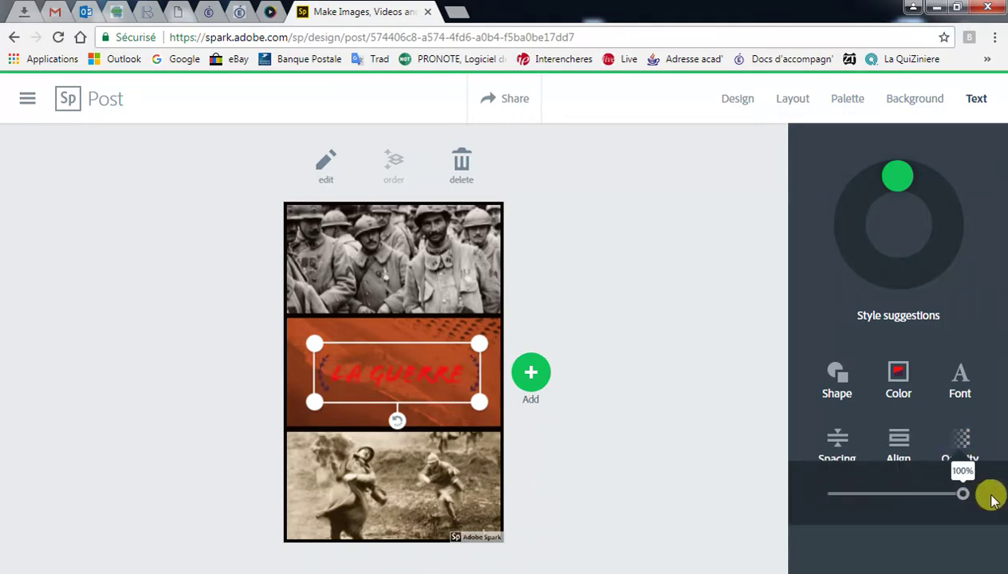
click(763, 358)
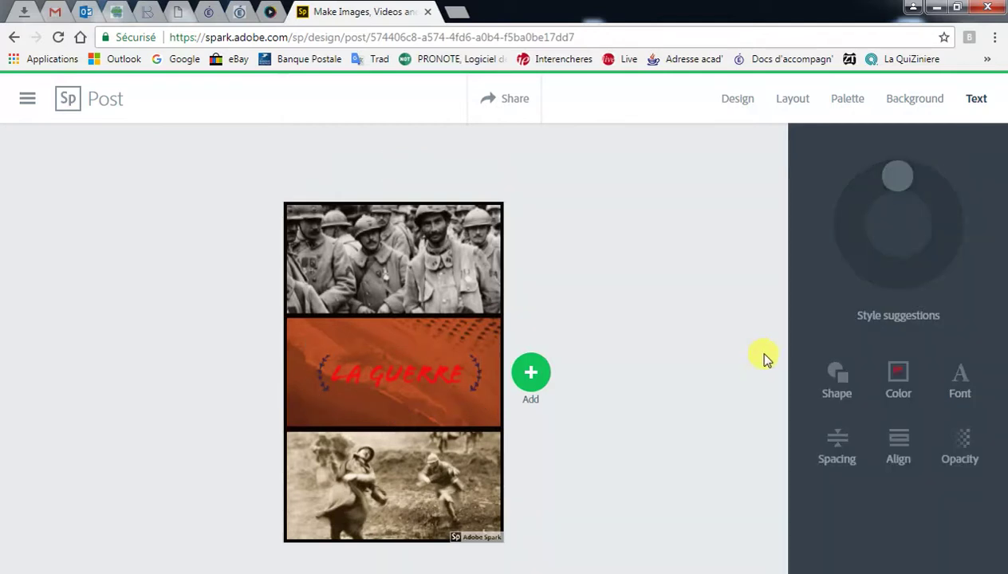
Restyle the title with a style suggestion that sets bold purple text on a green rounded rectangle
click(503, 340)
click(441, 366)
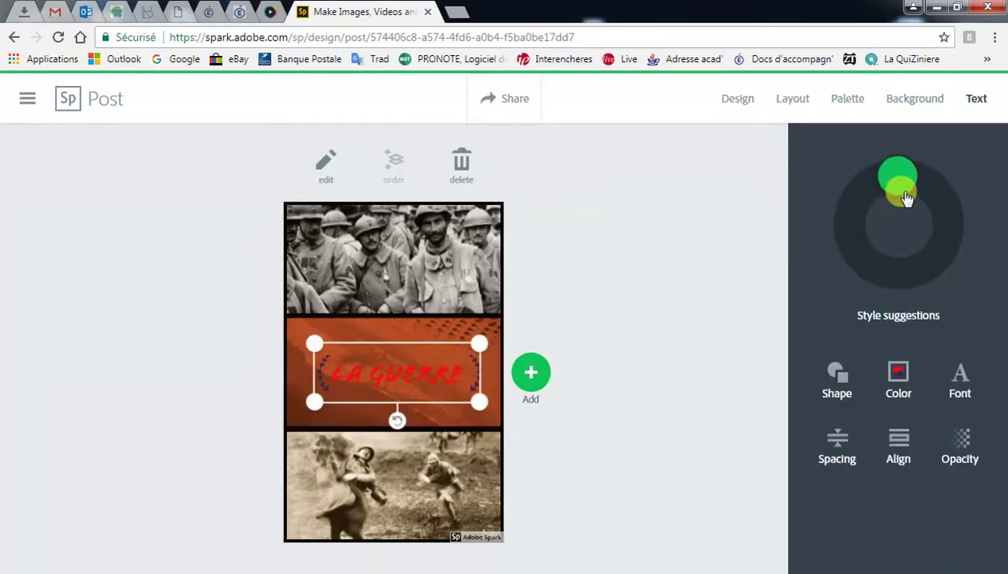
mouse_move(907, 189)
mouse_down()
mouse_move(934, 197)
mouse_move(950, 236)
mouse_move(946, 255)
mouse_move(911, 285)
mouse_move(839, 277)
mouse_move(840, 237)
mouse_move(859, 234)
mouse_move(862, 182)
mouse_move(905, 175)
mouse_up()
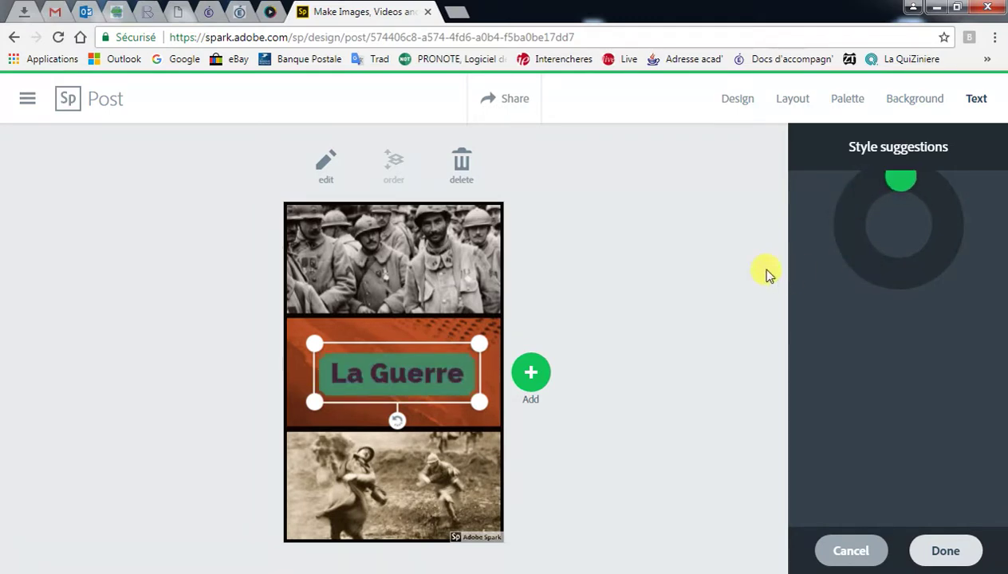
click(749, 281)
Extend the upper photo cell downward and the lower photo cell upward so the orange cell becomes a narrow band around the title
click(479, 322)
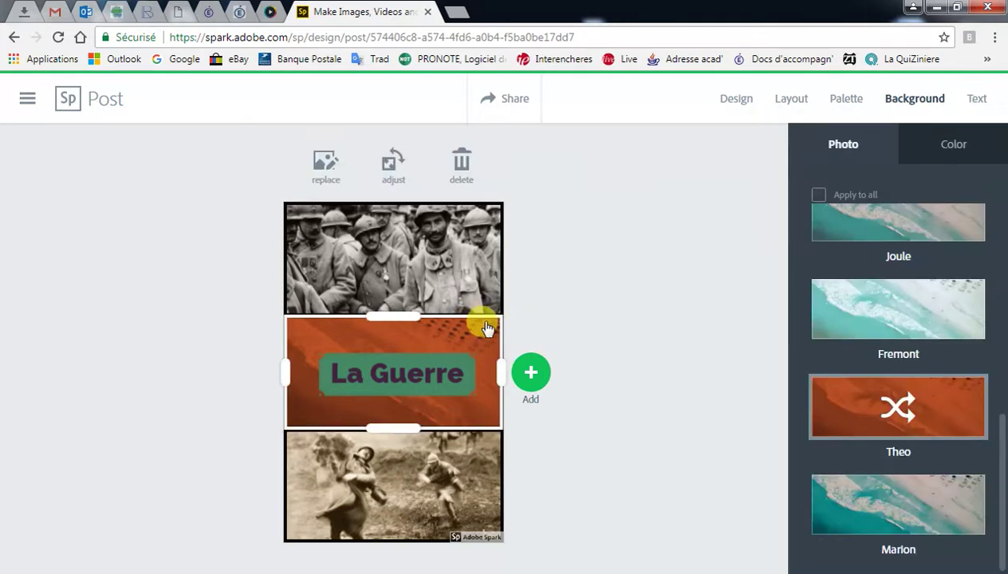
click(466, 285)
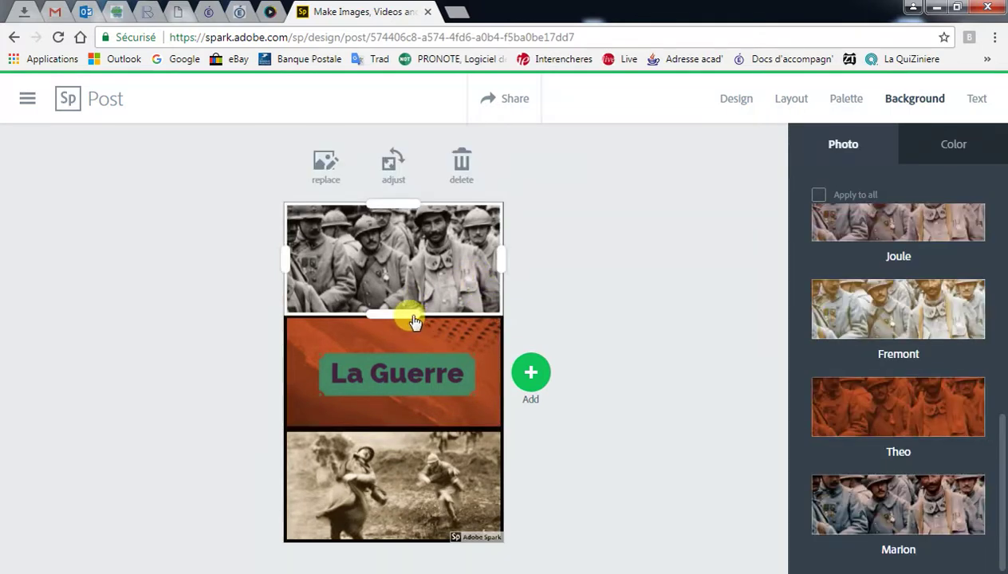
drag(414, 322, 411, 349)
click(395, 428)
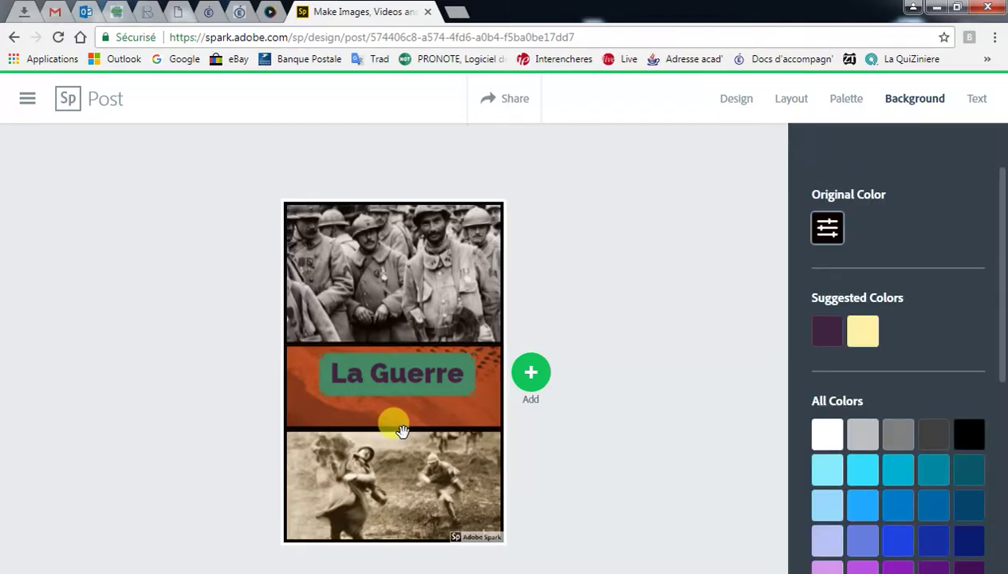
click(402, 431)
drag(405, 419, 405, 411)
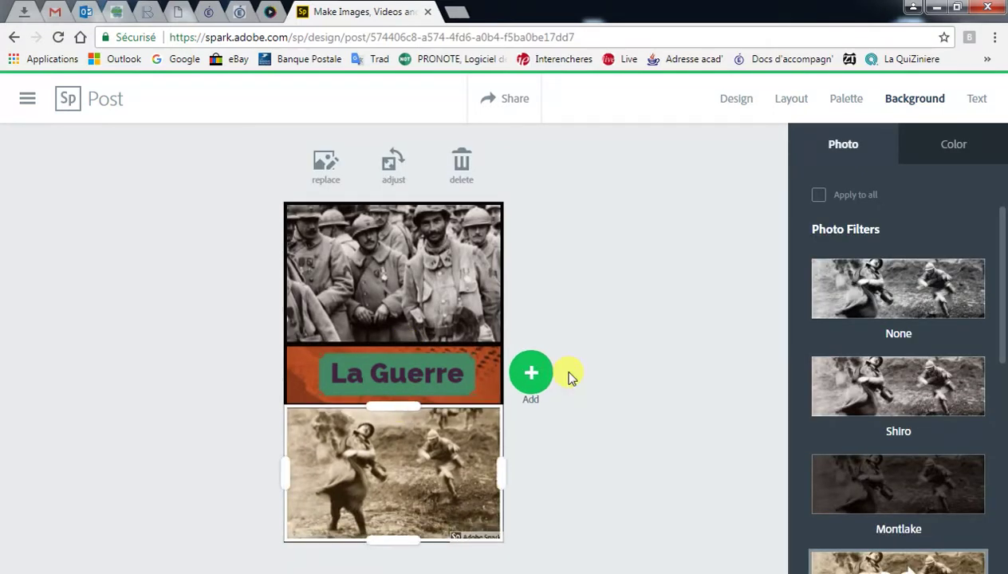
Replace the middle cell's background photo with the suggested red colour
click(482, 374)
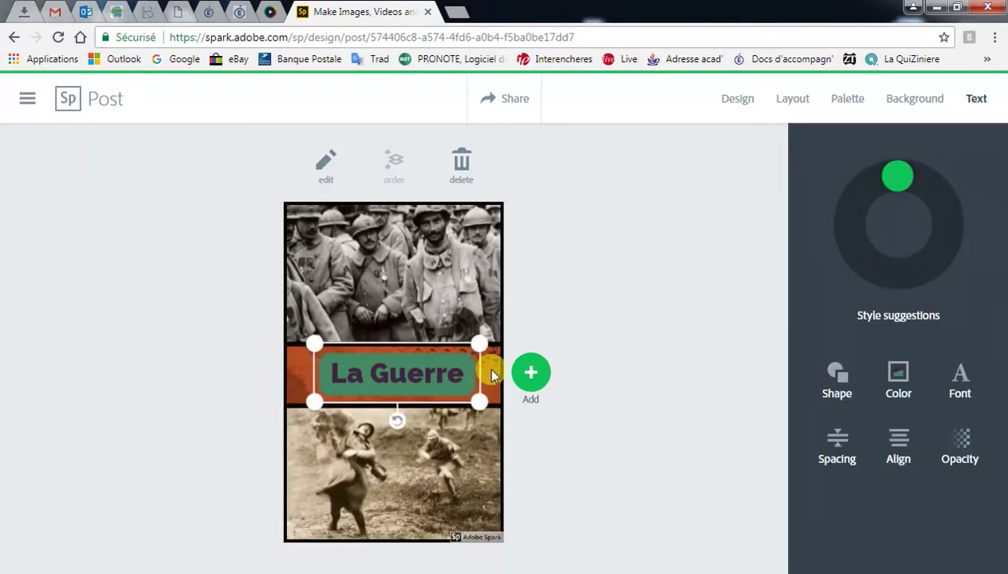
click(916, 99)
click(484, 372)
click(484, 370)
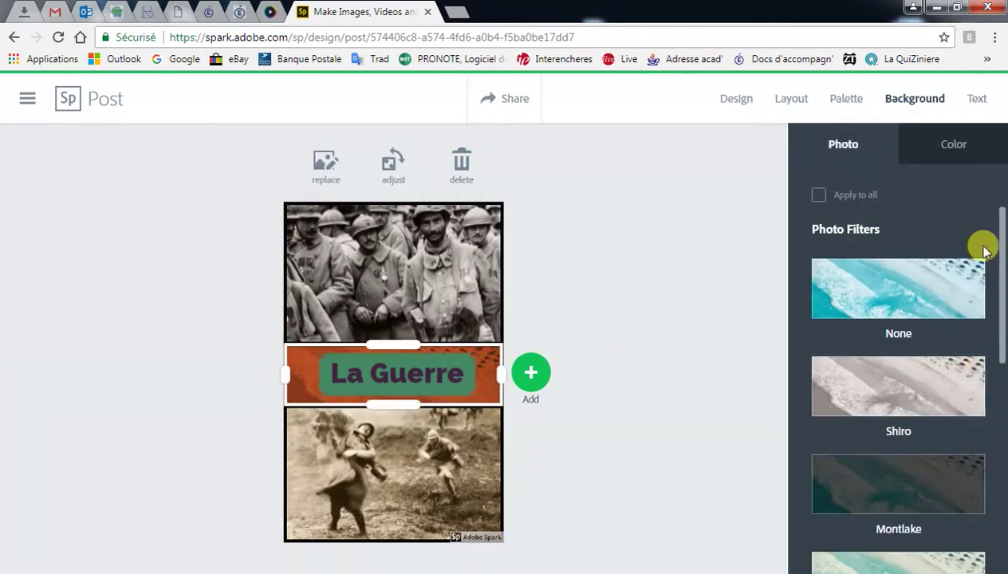
click(953, 144)
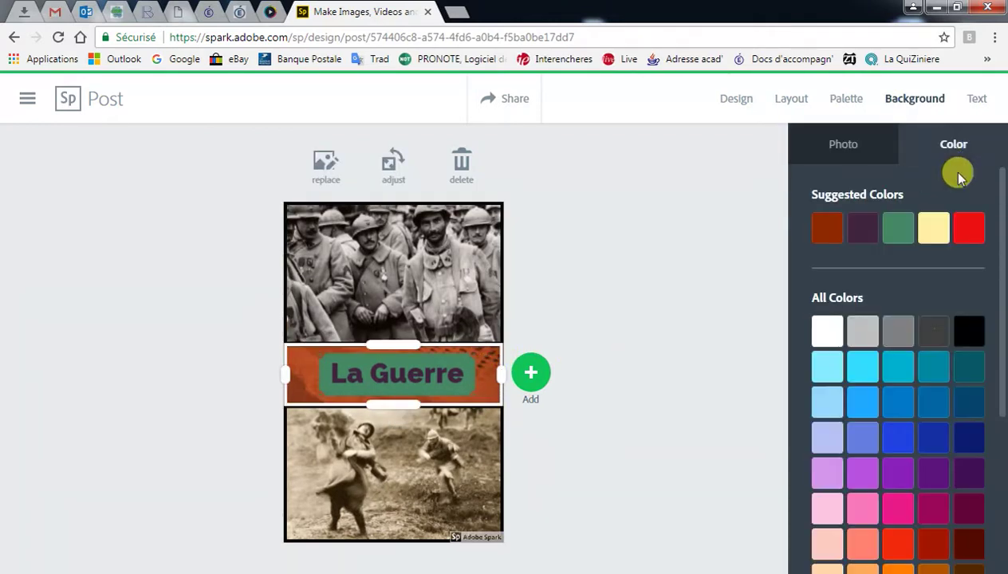
click(959, 232)
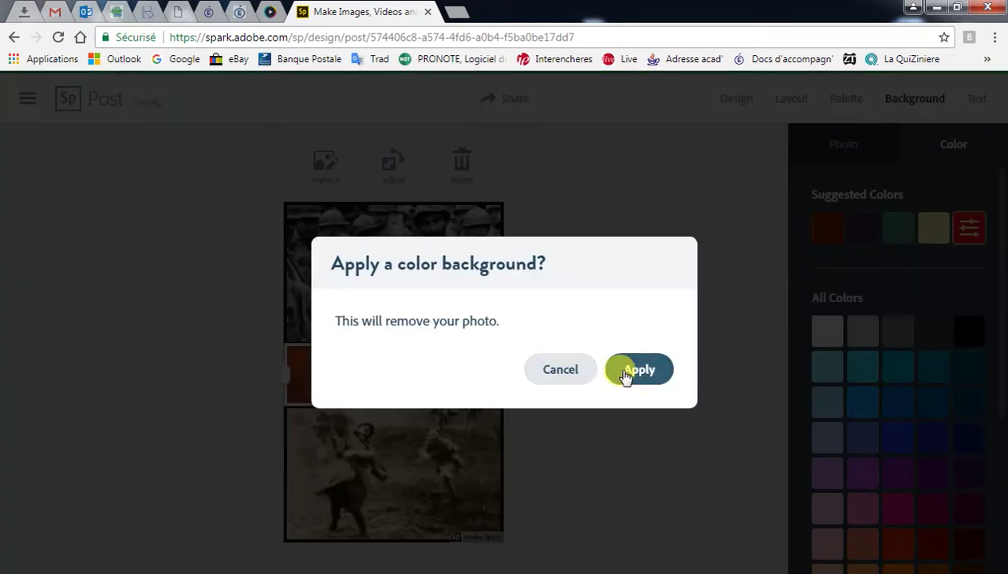
click(656, 372)
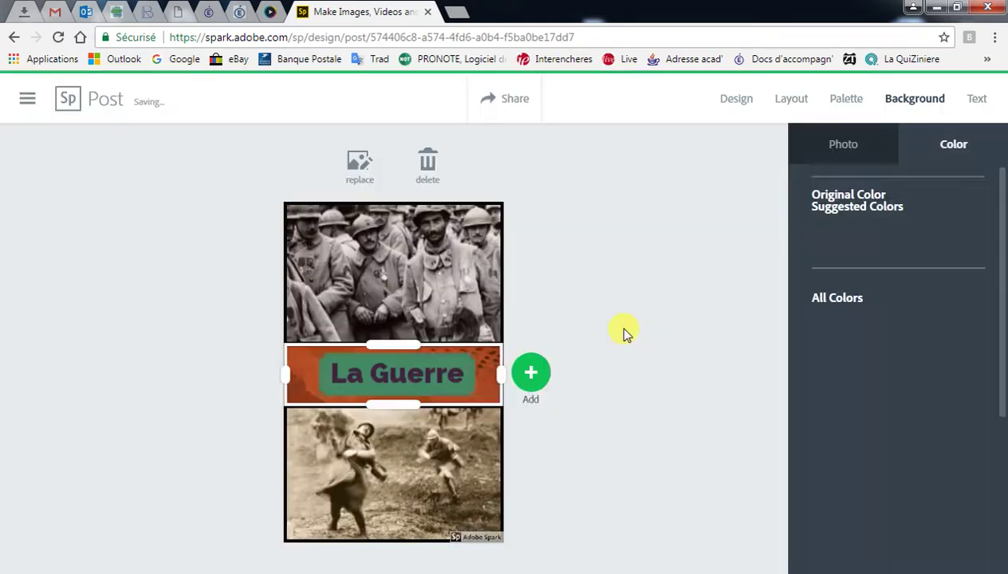